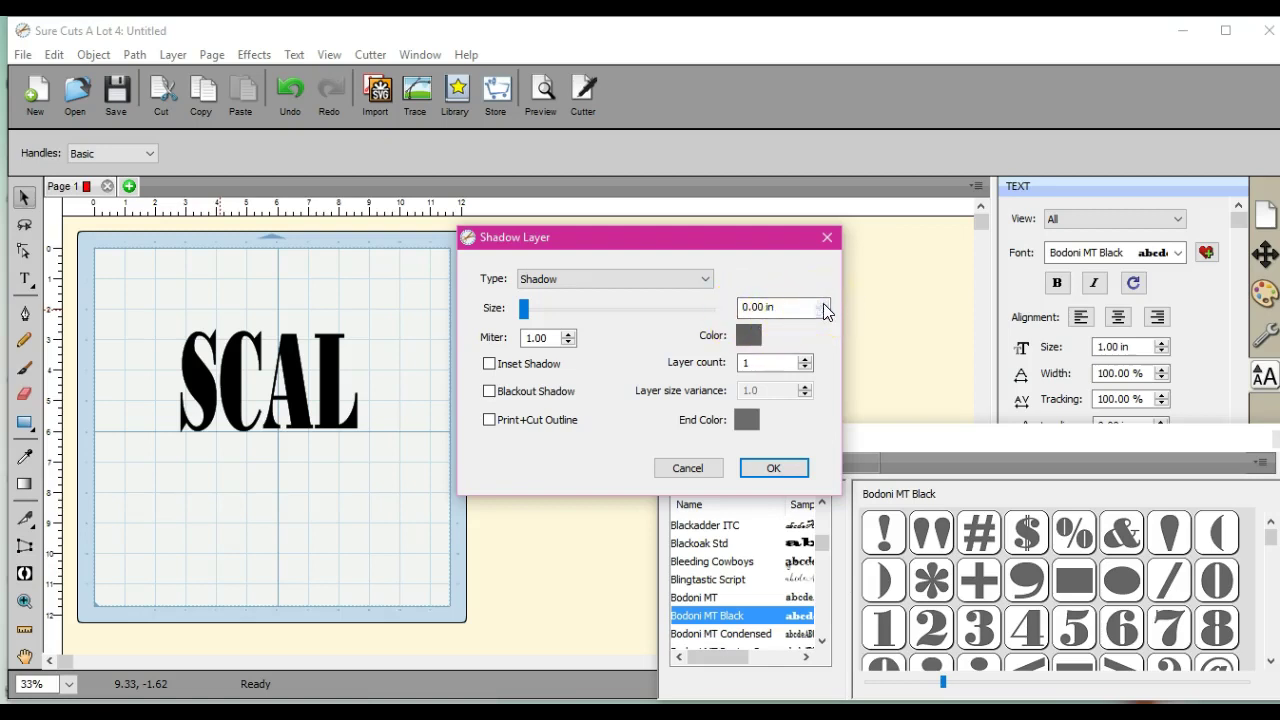
Set the shadow layer size for the SCAL text to 0.200 in
left_click(824, 303)
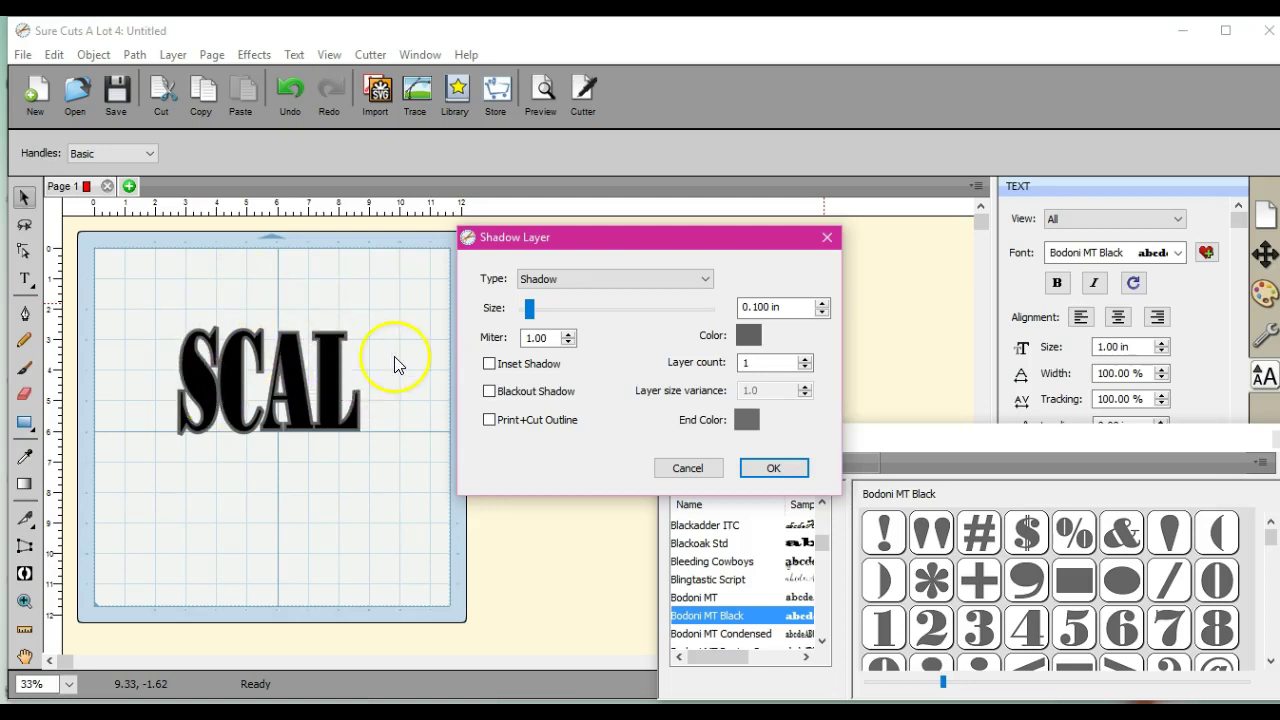
left_click(823, 302)
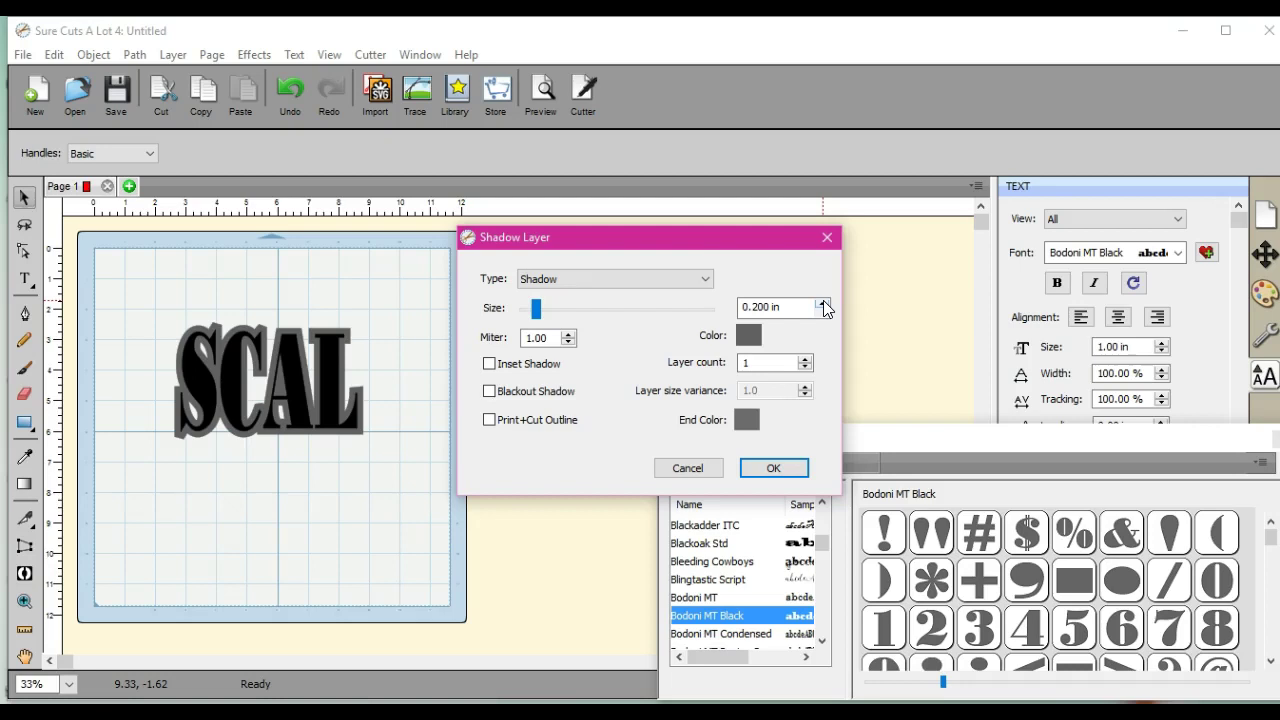
left_click(823, 302)
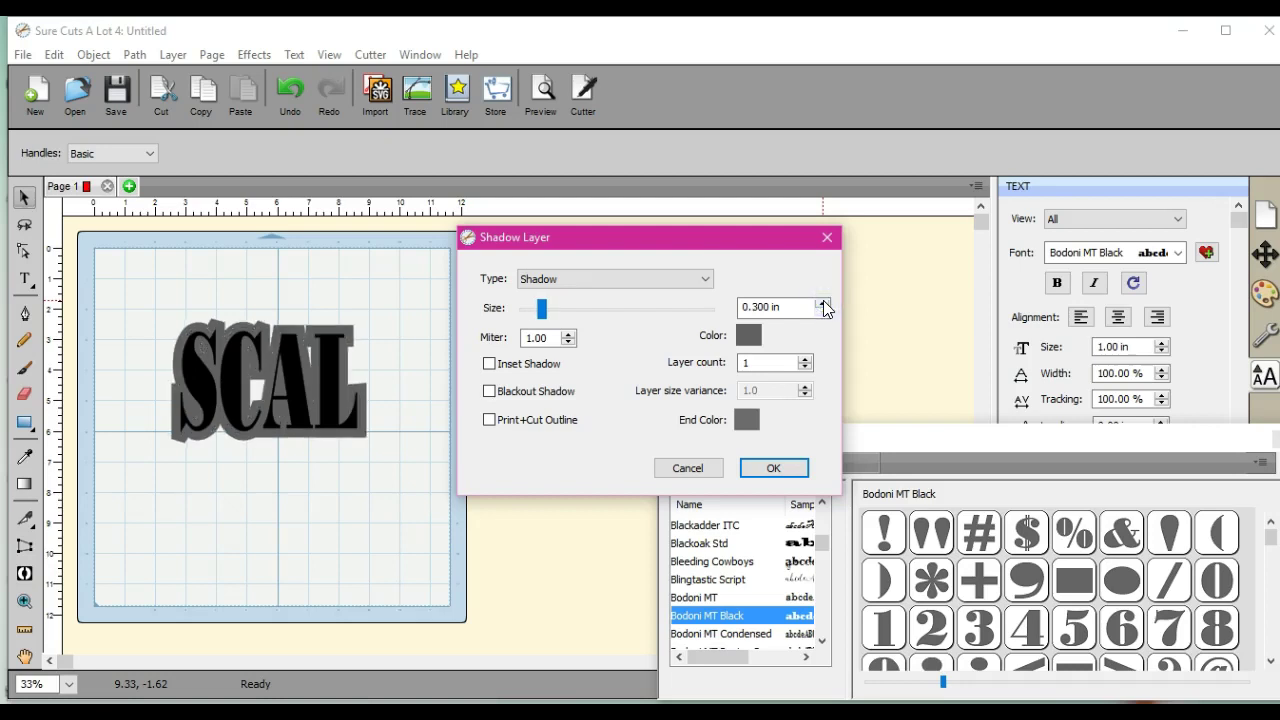
left_click(822, 313)
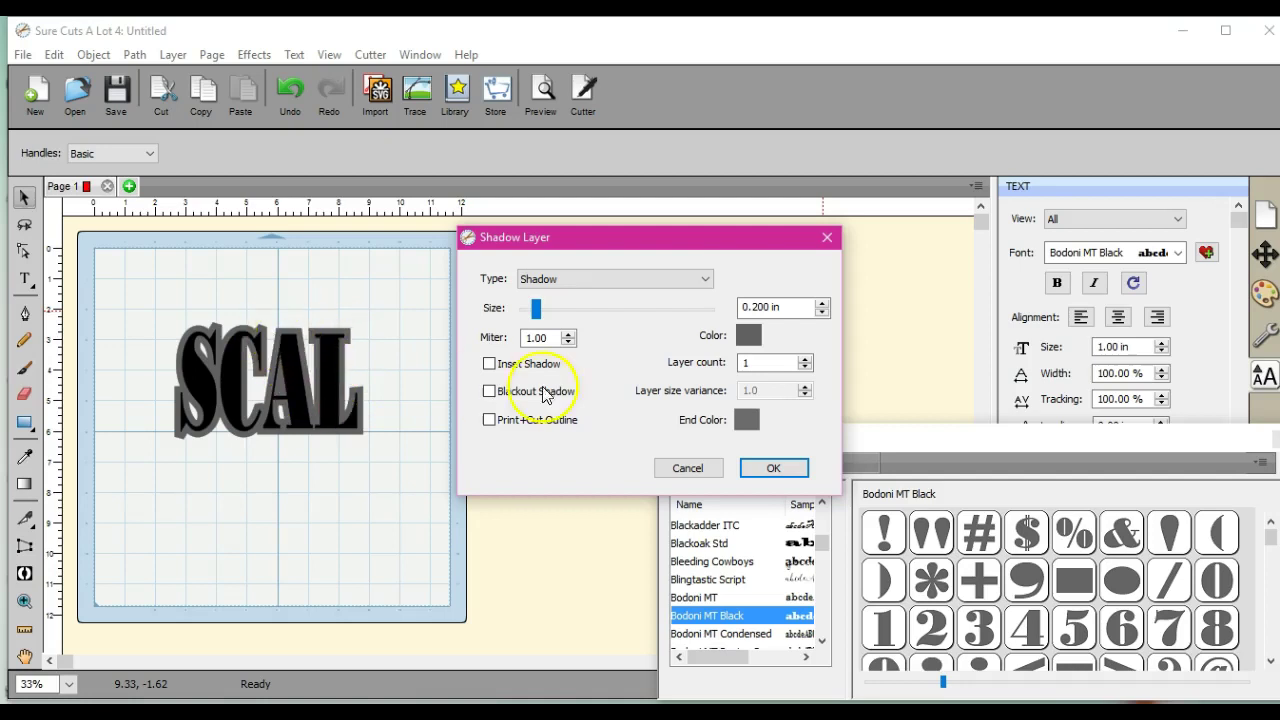
Set the shadow's layer count to 4 and apply the shadow effect to the SCAL text
left_click(805, 358)
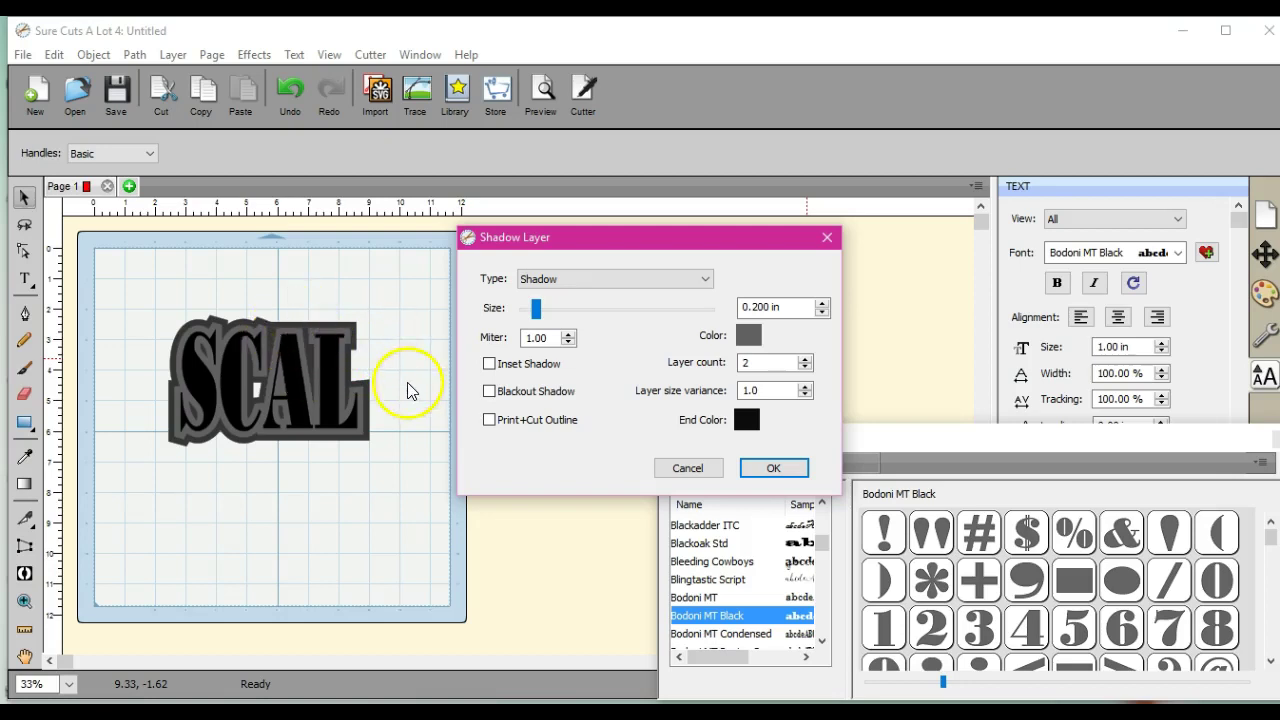
left_click(805, 362)
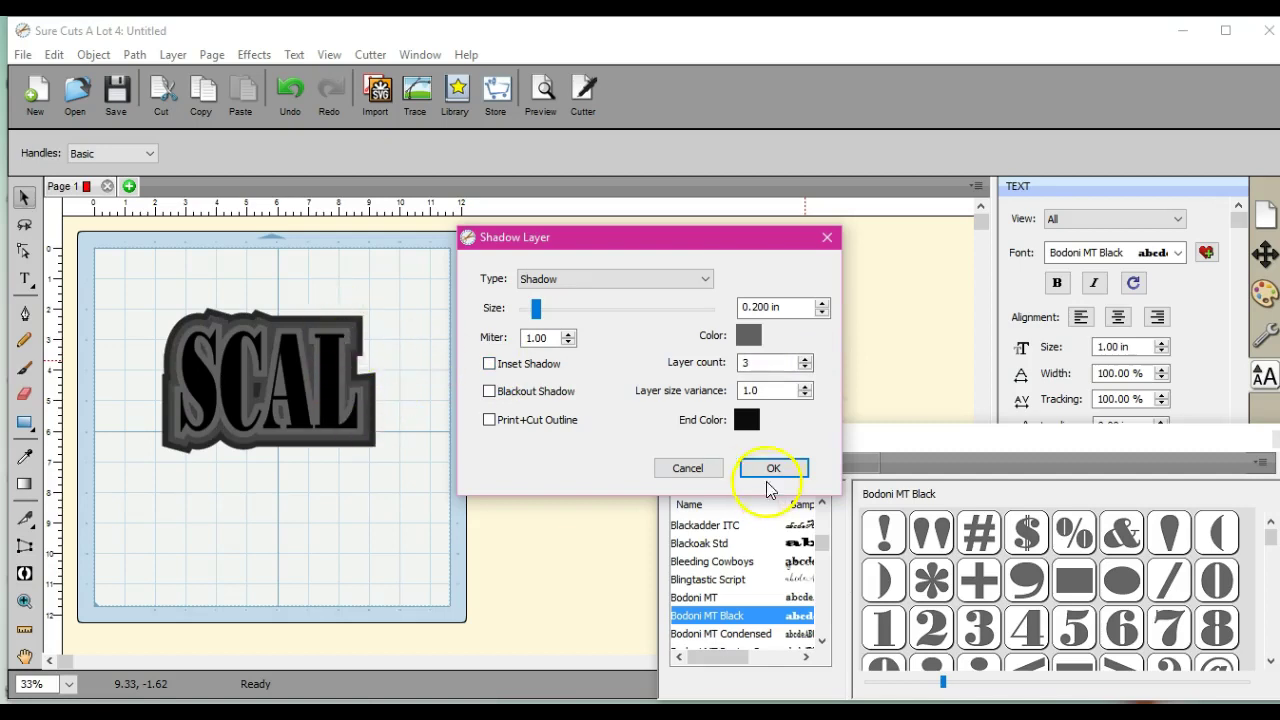
left_click(805, 362)
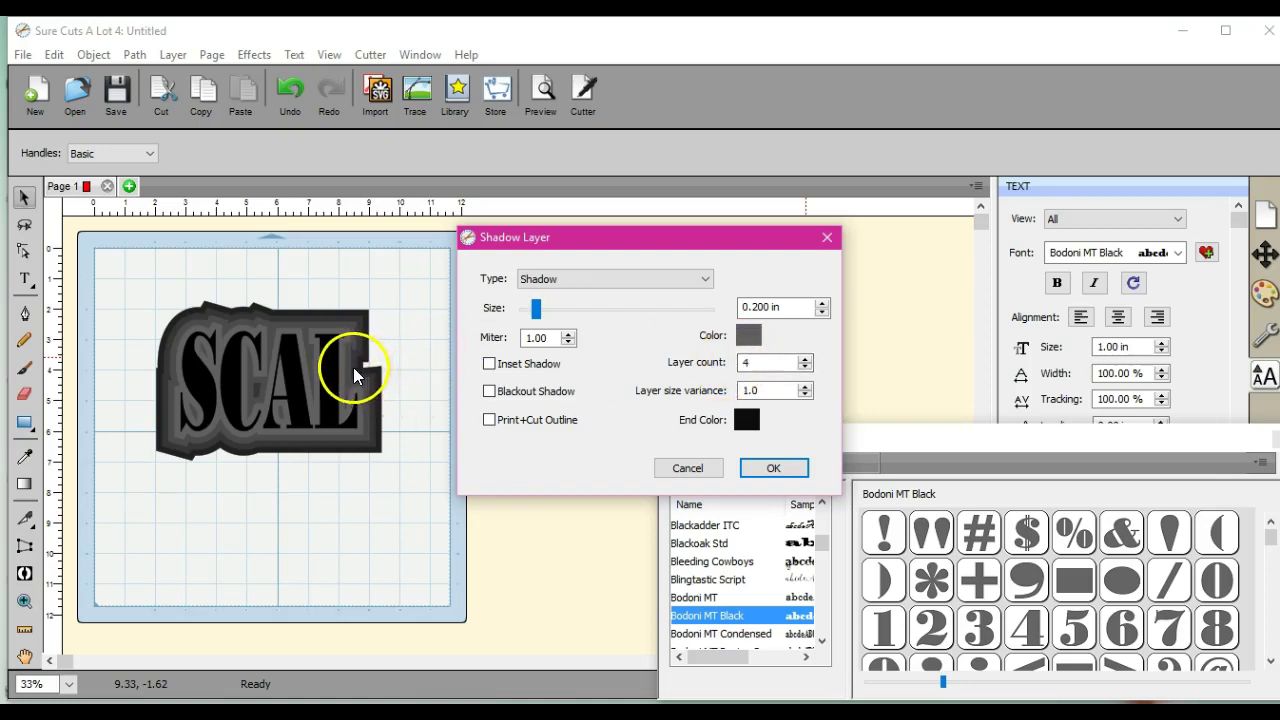
left_click(777, 470)
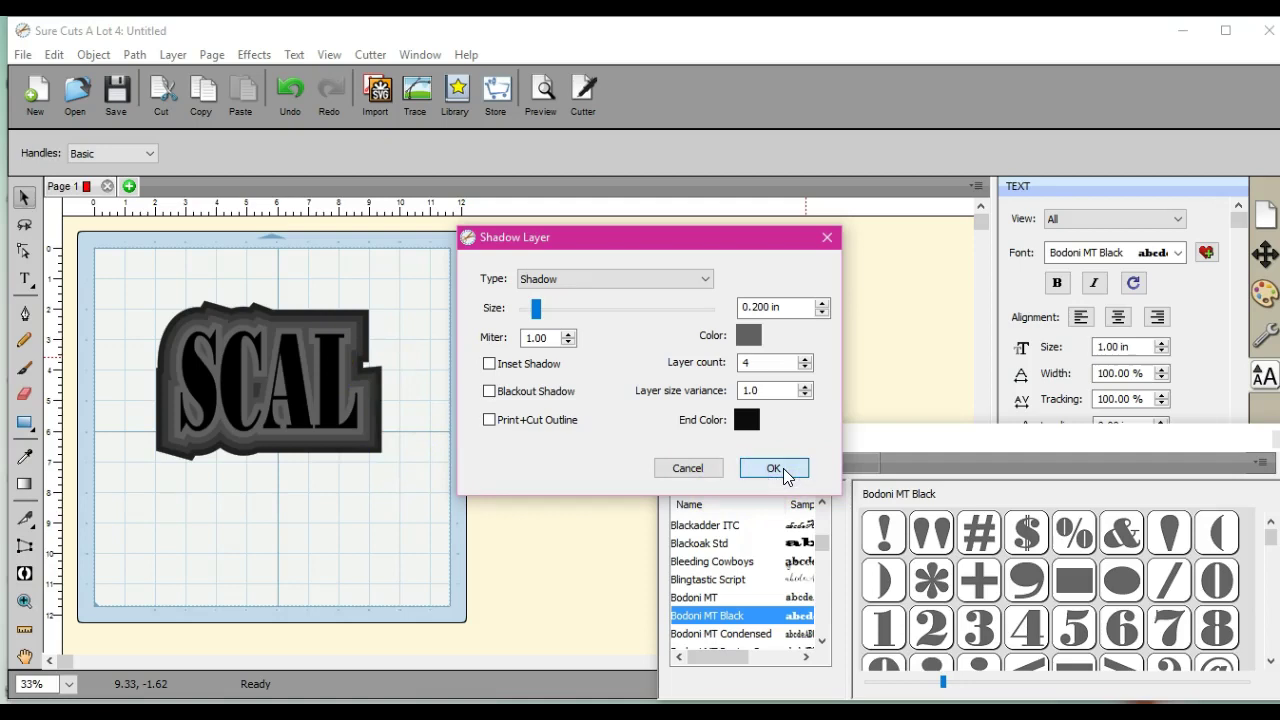
left_click(763, 470)
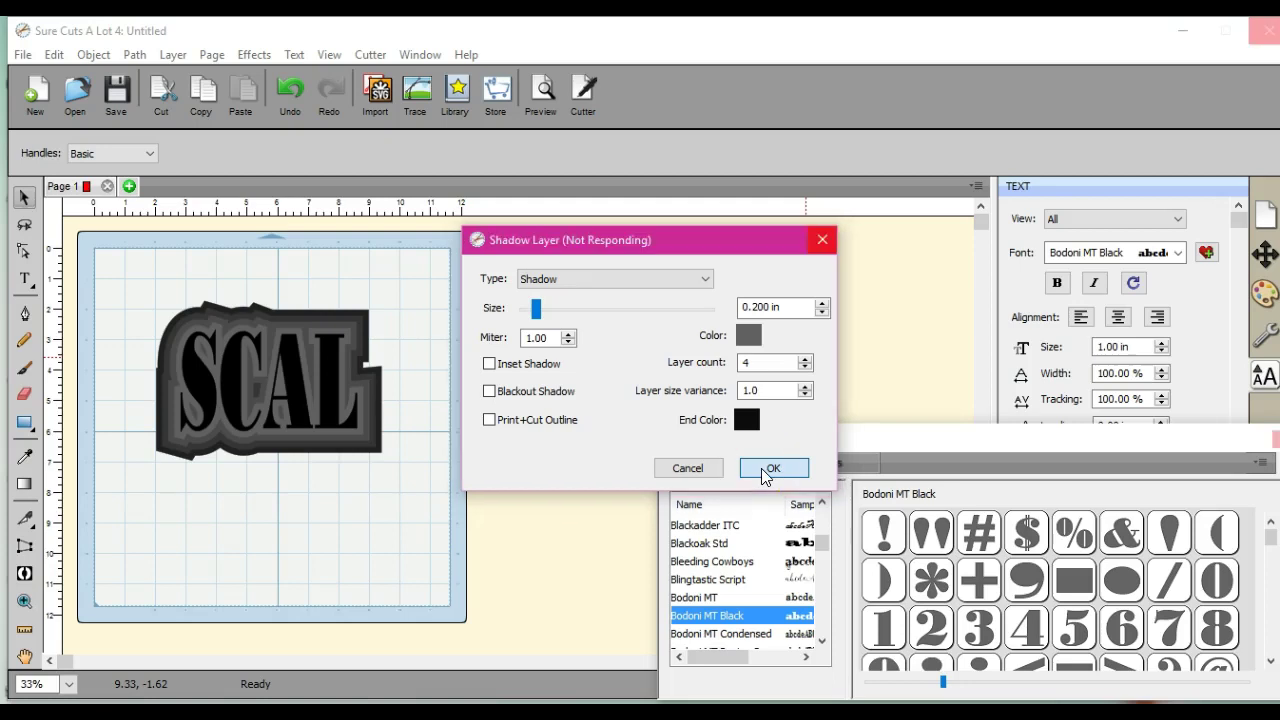
left_click(632, 455)
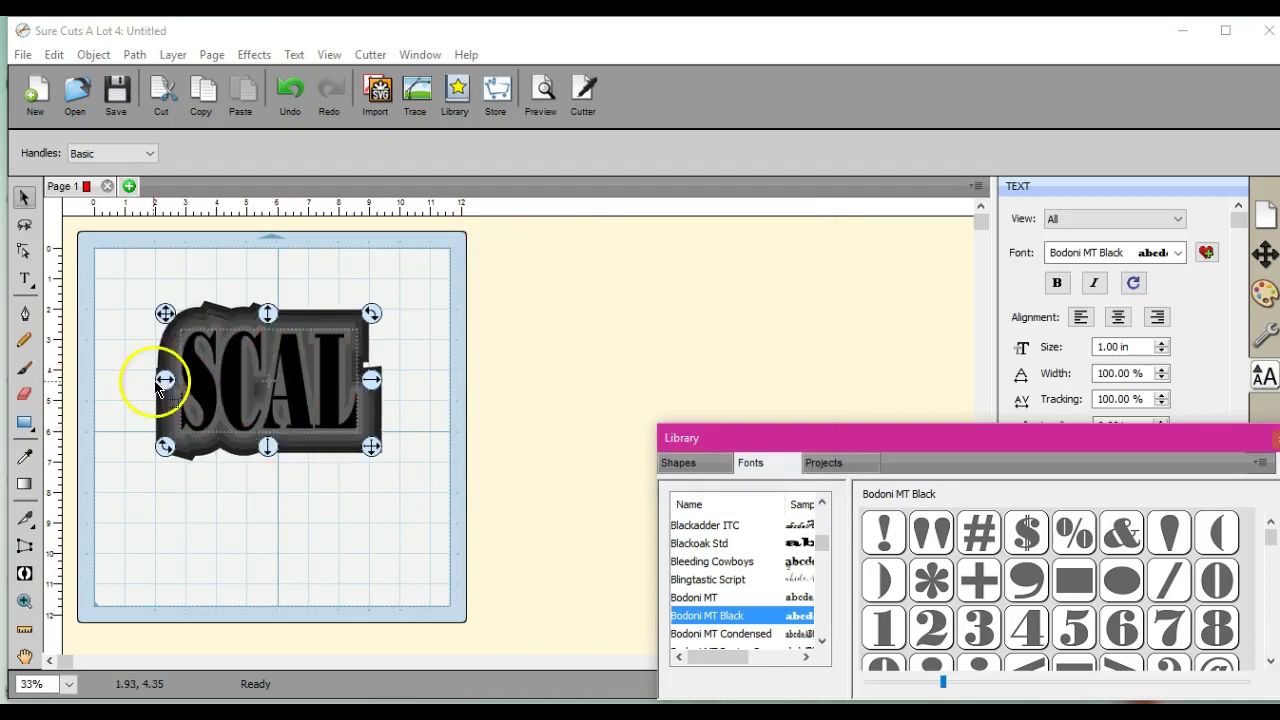
Move the SCAL text off the mat to the right and ungroup the stacked shadow layers left on the mat
left_click_drag(163, 375, 486, 378)
left_click_drag(132, 294, 459, 529)
left_click(93, 54)
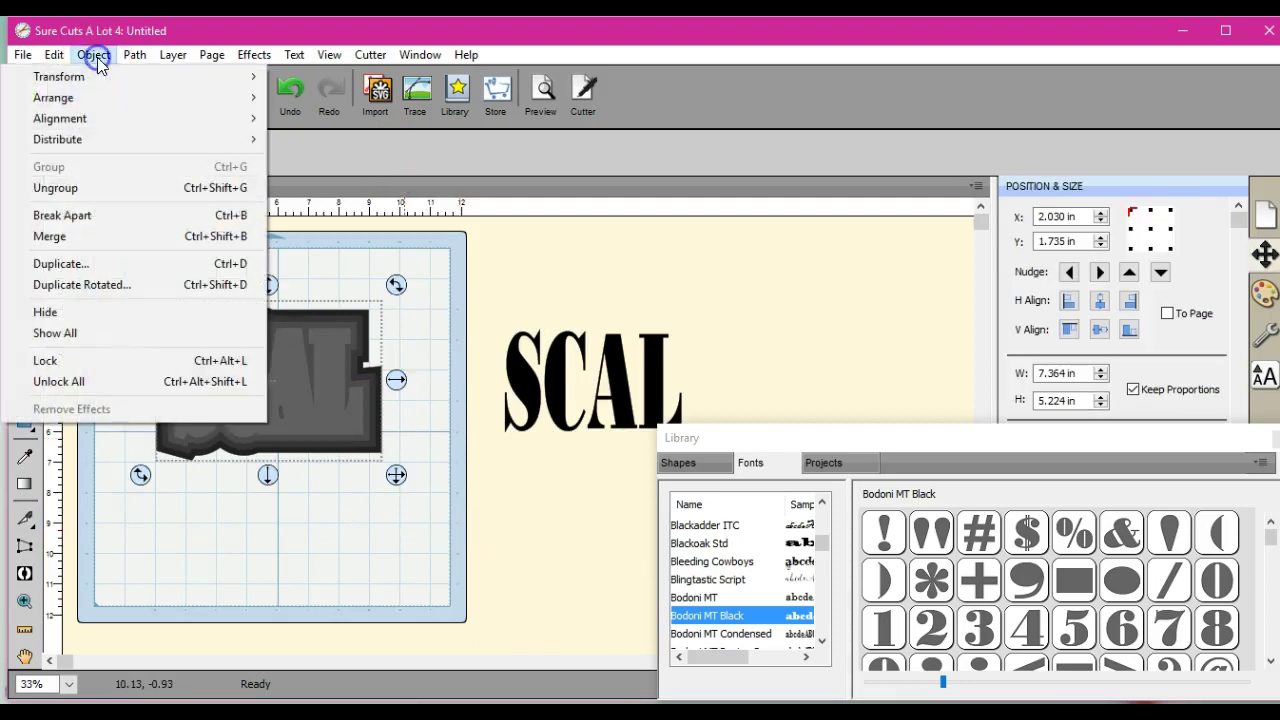
left_click(104, 195)
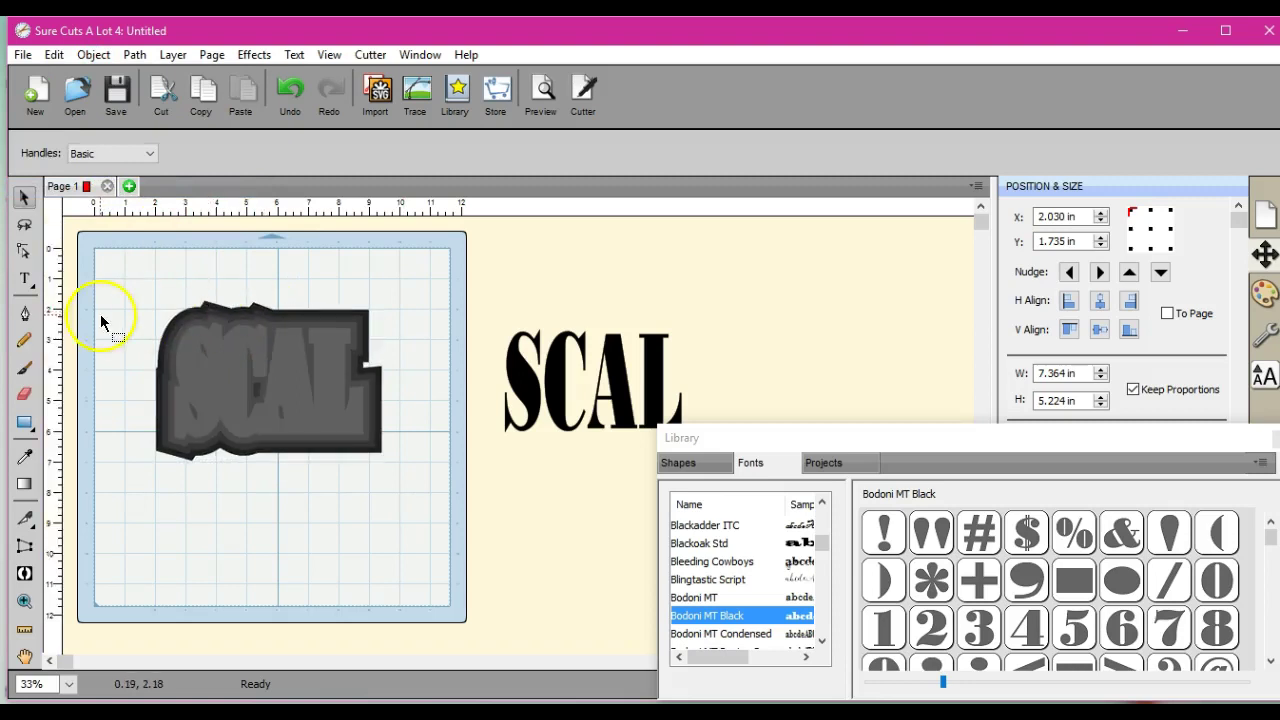
Move the two smallest shadow layers below the larger ones and cut the smaller shape out of the bigger one
left_click_drag(112, 319, 263, 371)
left_click_drag(112, 306, 375, 446)
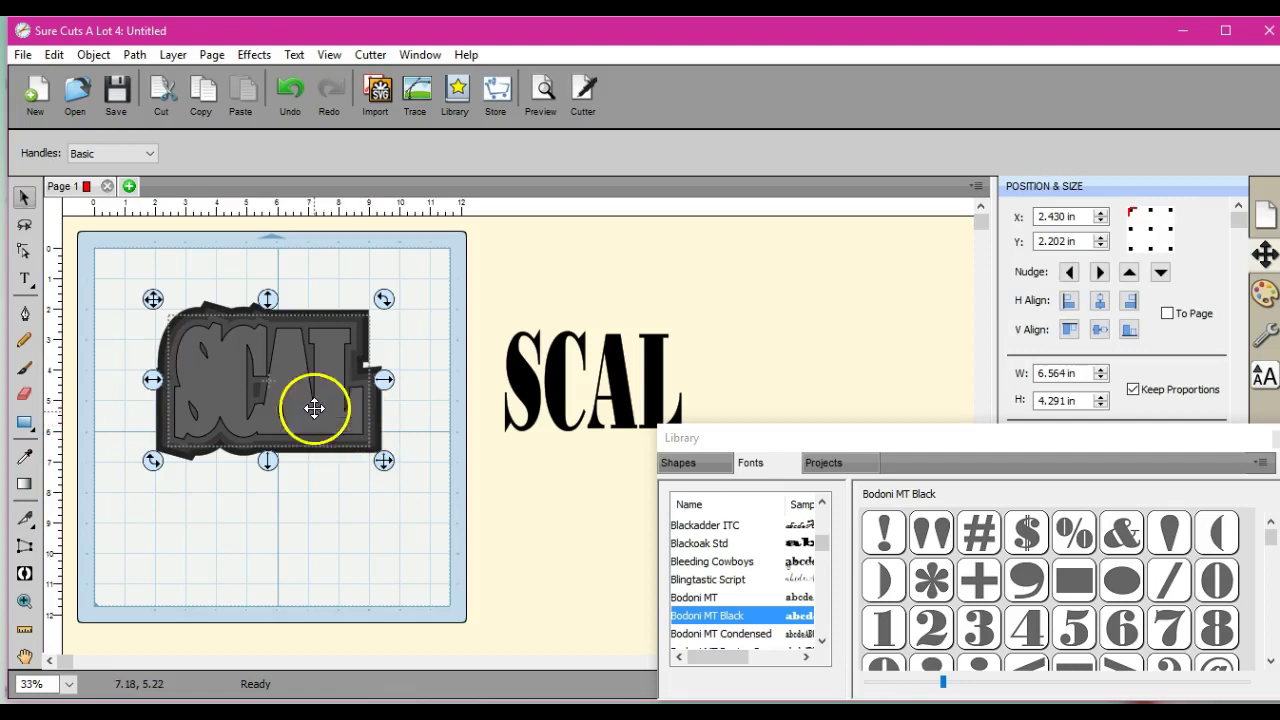
left_click_drag(266, 294, 276, 441)
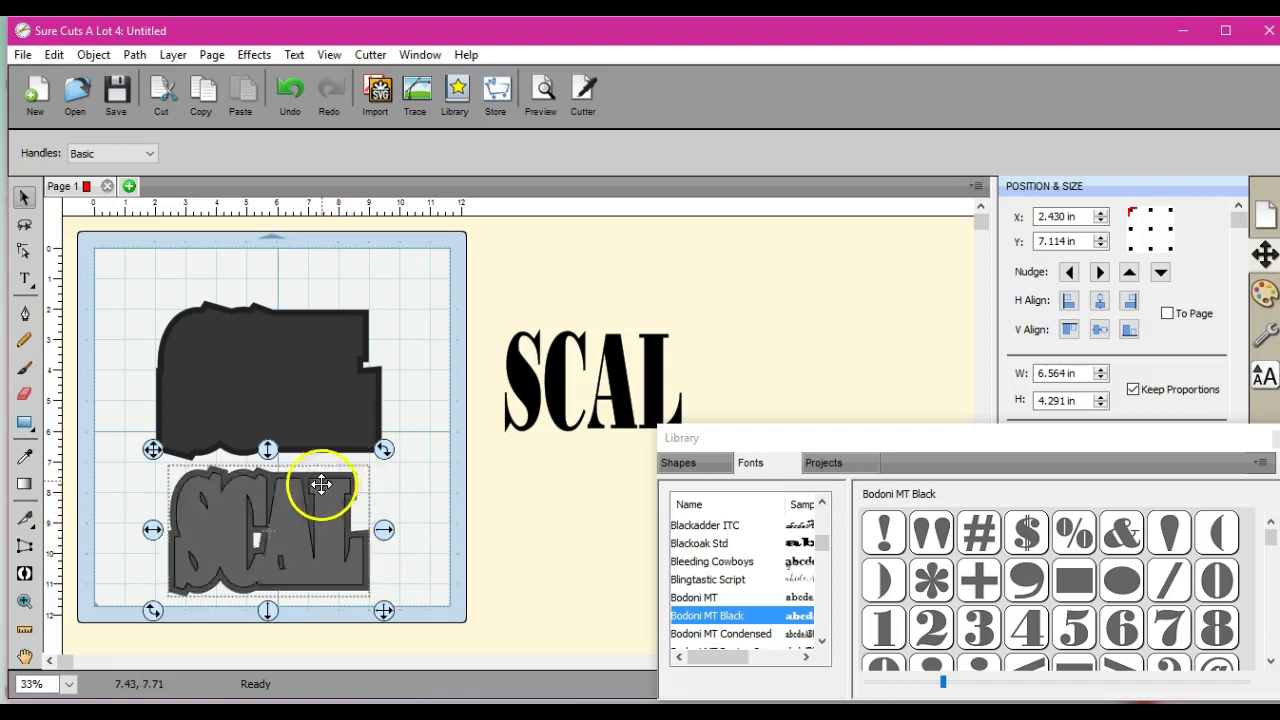
left_click(134, 56)
left_click(136, 148)
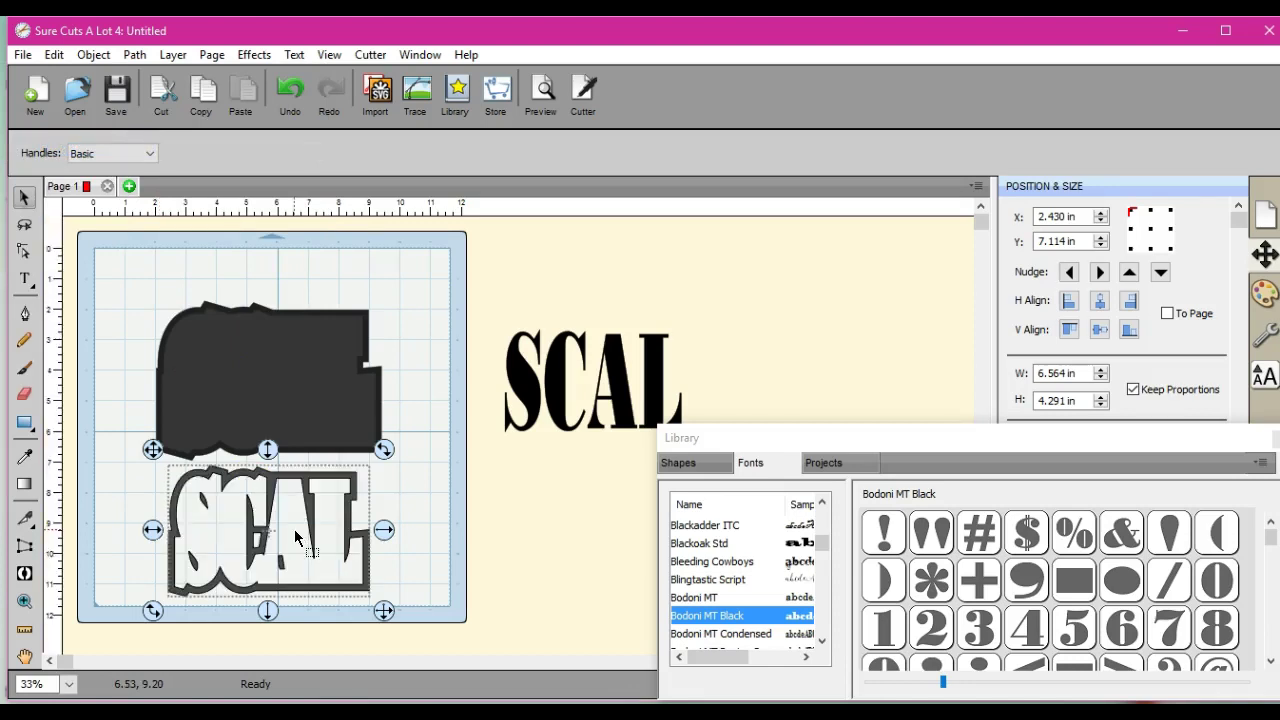
Place the SCAL text inside the cut-out outline, and move the text and outline off the mat to the right
left_click_drag(562, 372, 240, 515)
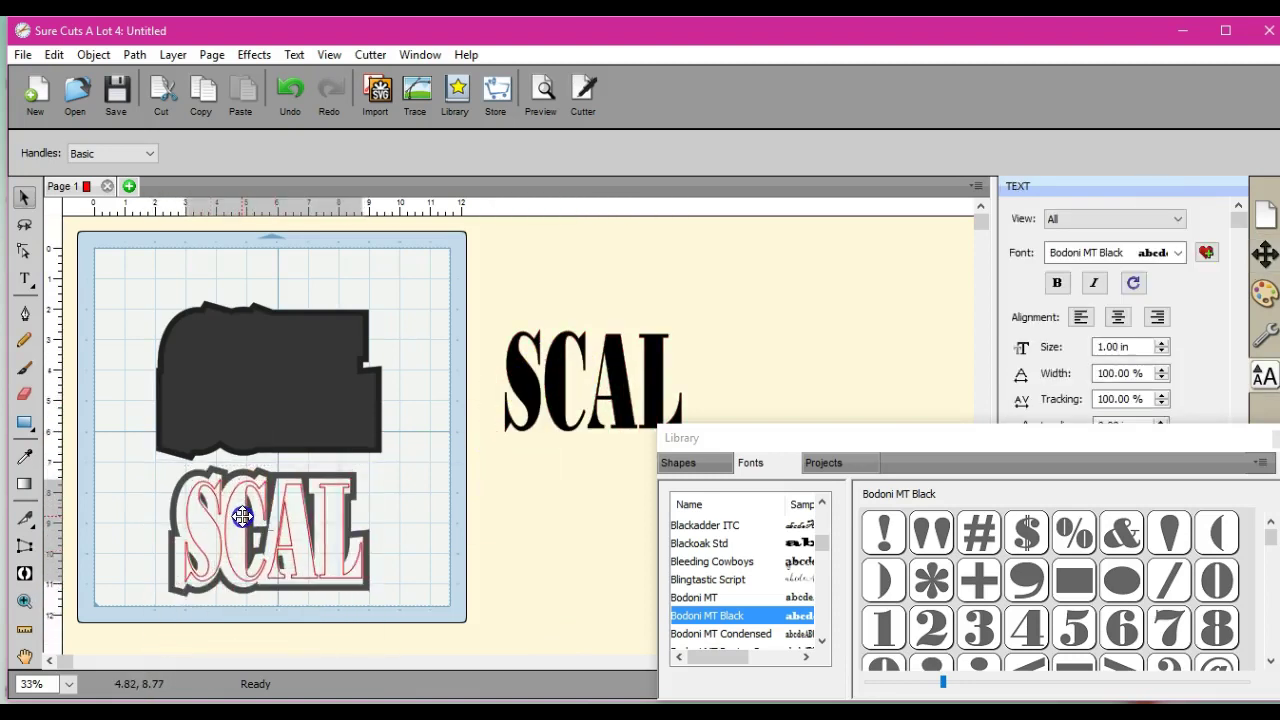
left_click(397, 561)
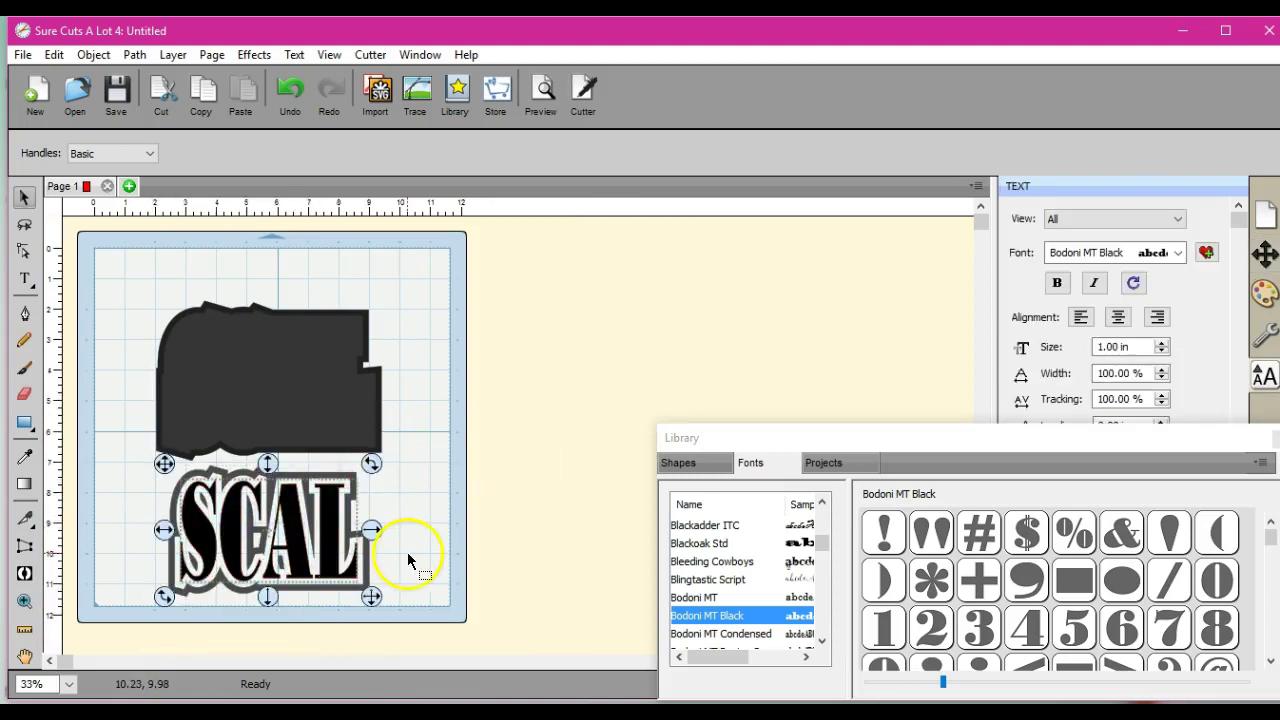
left_click_drag(283, 478, 614, 394)
left_click(420, 487)
left_click_drag(321, 527, 614, 370)
left_click(428, 510)
Cut the smaller of the two remaining shadow layers on the mat out of the larger one
left_click_drag(128, 265, 430, 529)
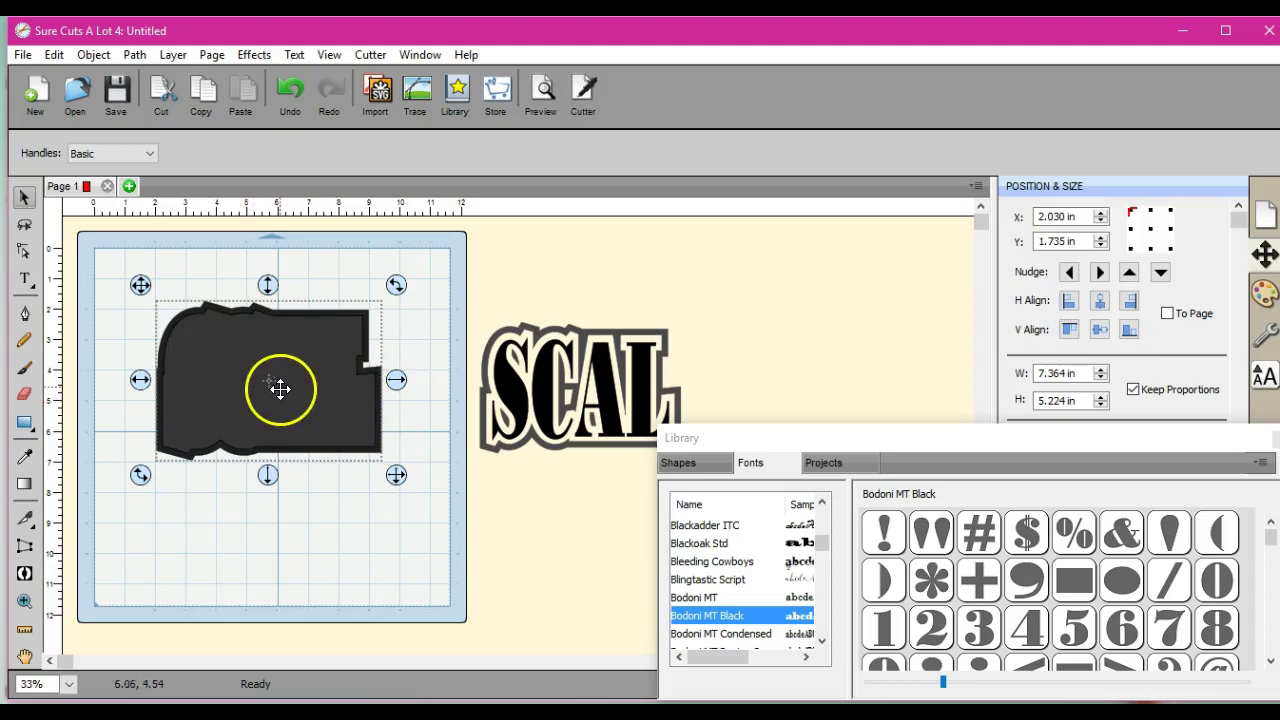
left_click_drag(279, 355, 270, 311)
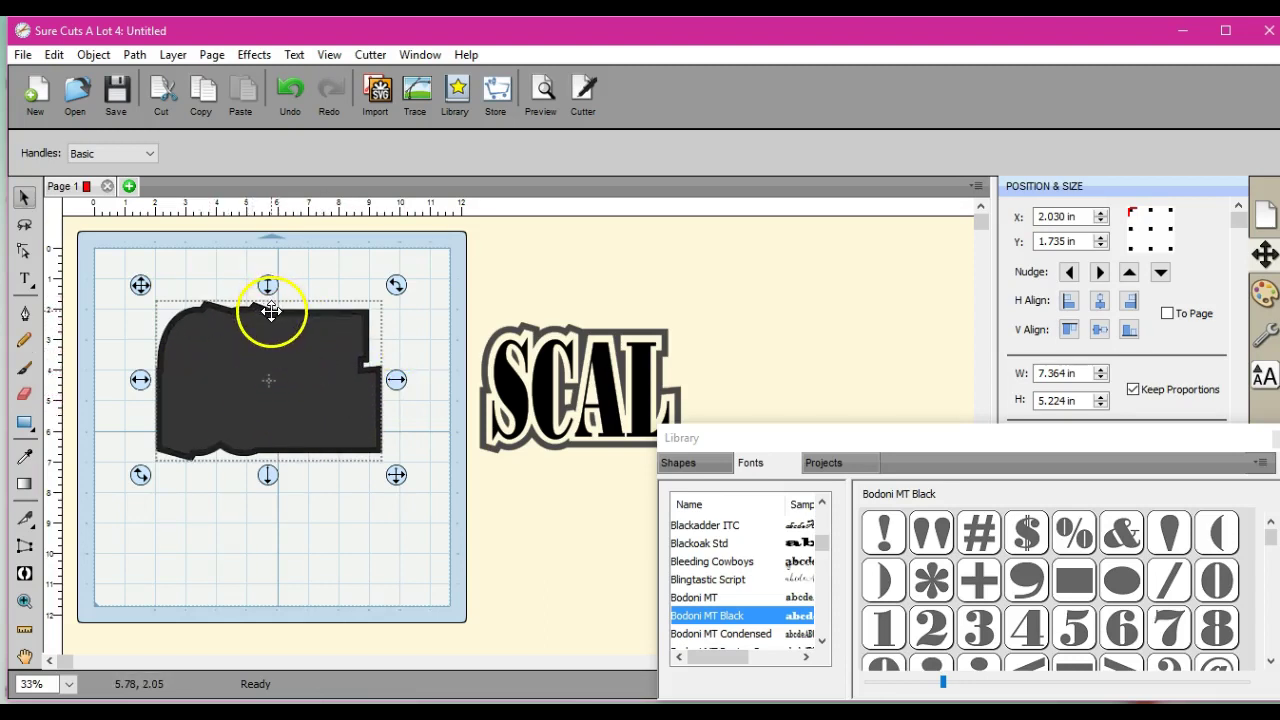
left_click(135, 55)
left_click(138, 151)
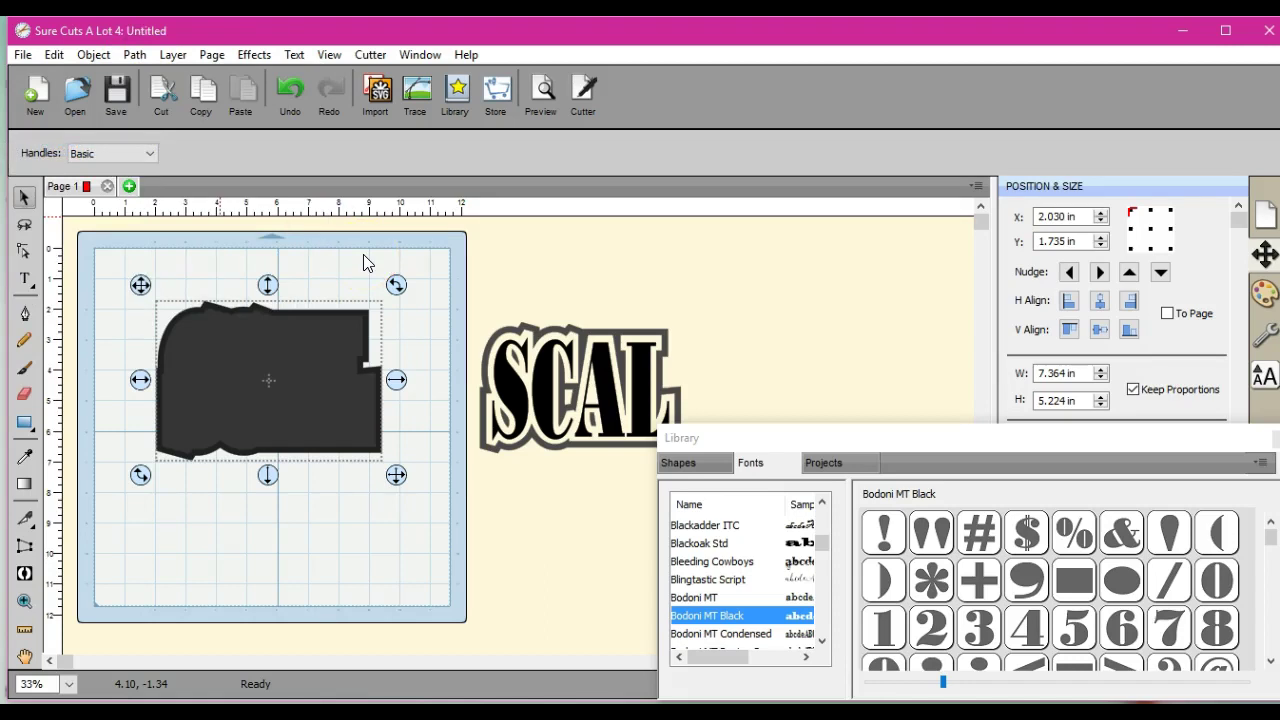
Move the SCAL text with its outline inside the outer outline on the mat and align all the pieces to their vertical centre
left_click_drag(457, 287, 707, 579)
left_click_drag(466, 387, 157, 402)
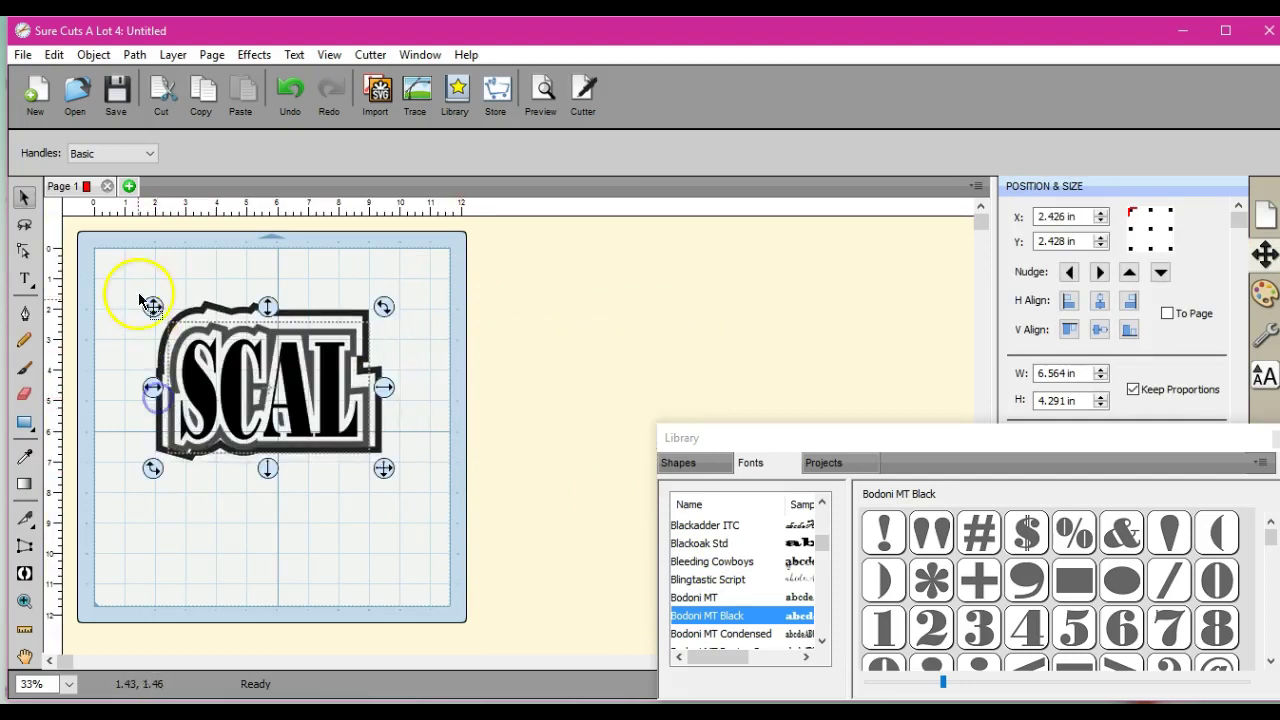
left_click_drag(133, 268, 478, 547)
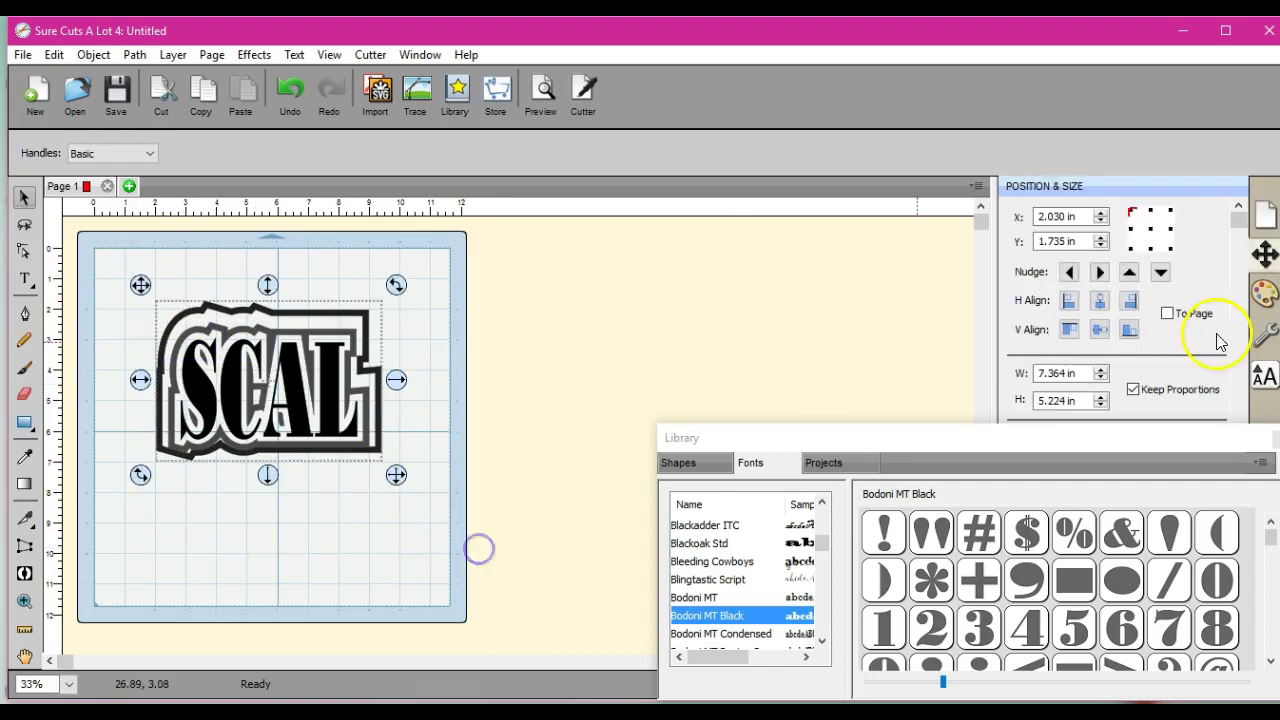
left_click(1099, 328)
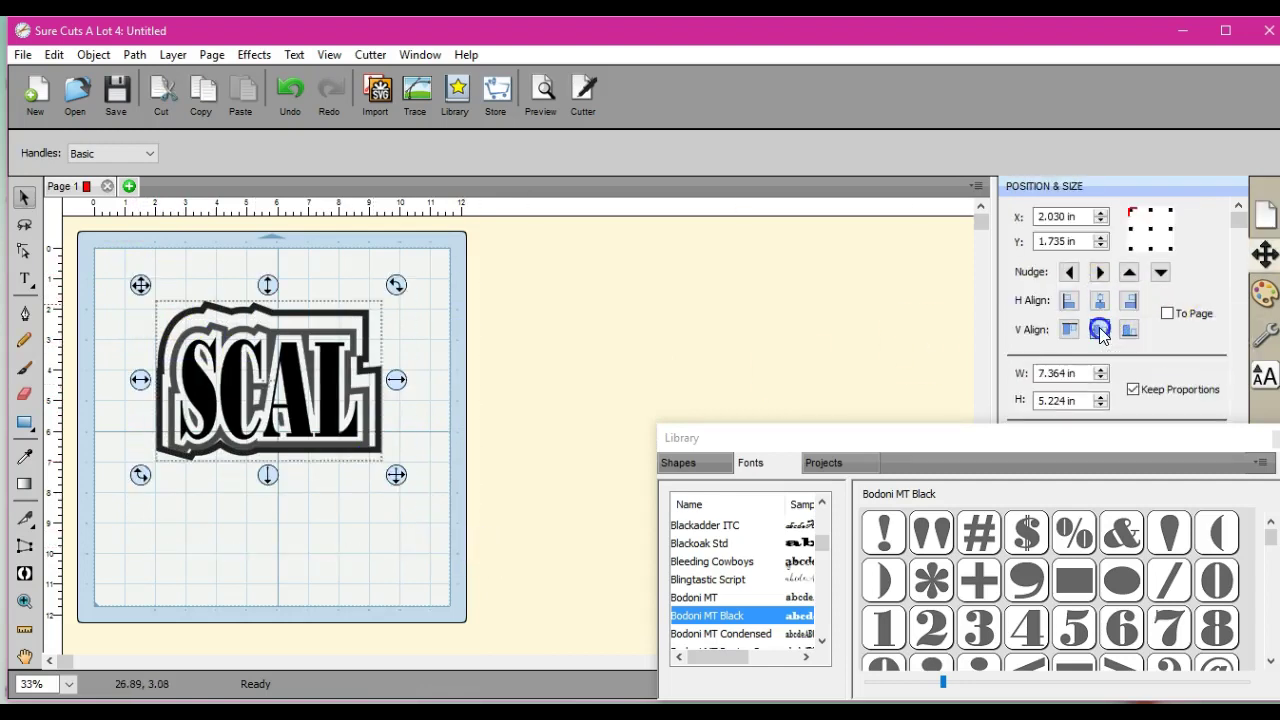
left_click(462, 382)
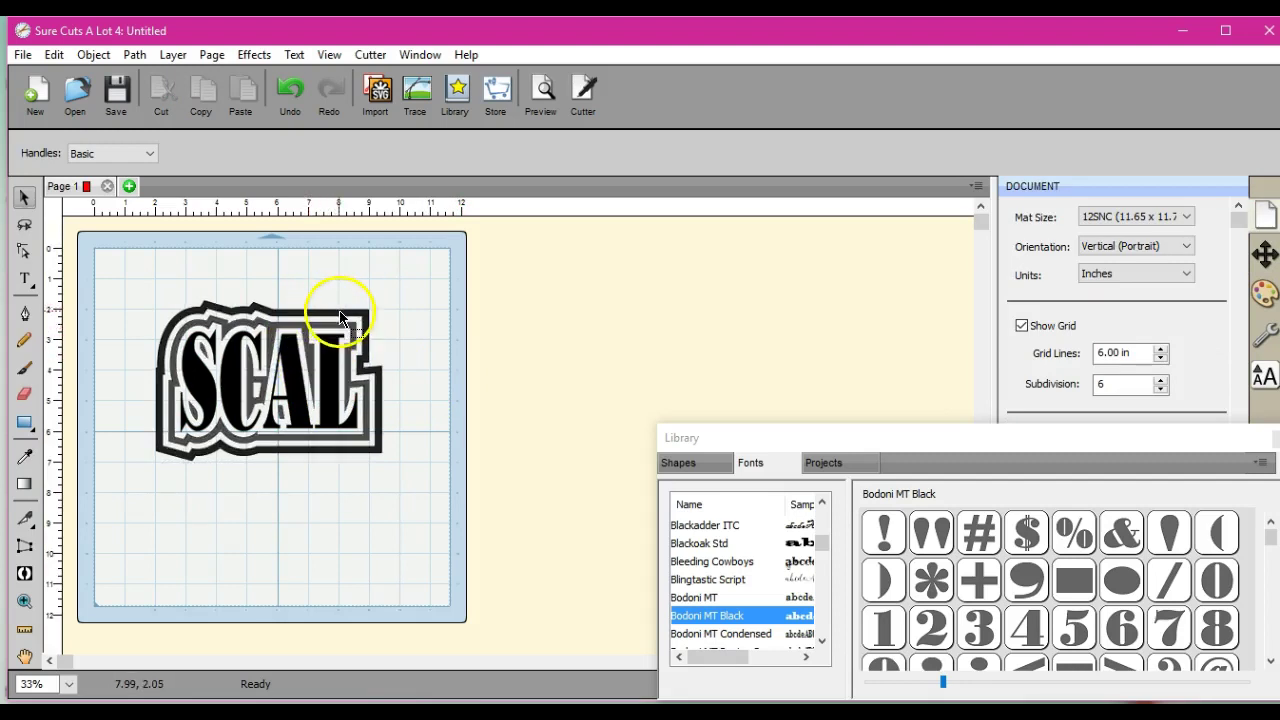
Move the outermost outline off the mat to the right and select the SCAL text with its inner outline
left_click(227, 311)
left_click_drag(227, 311, 565, 266)
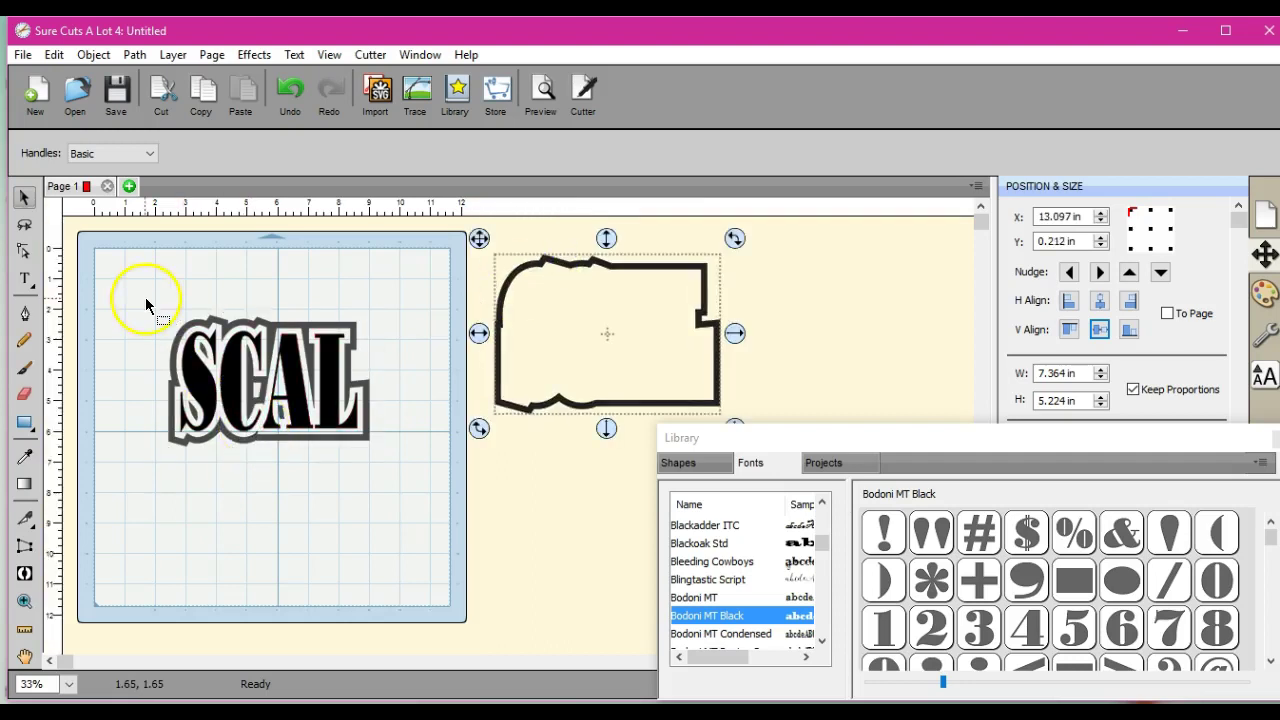
left_click_drag(143, 296, 410, 500)
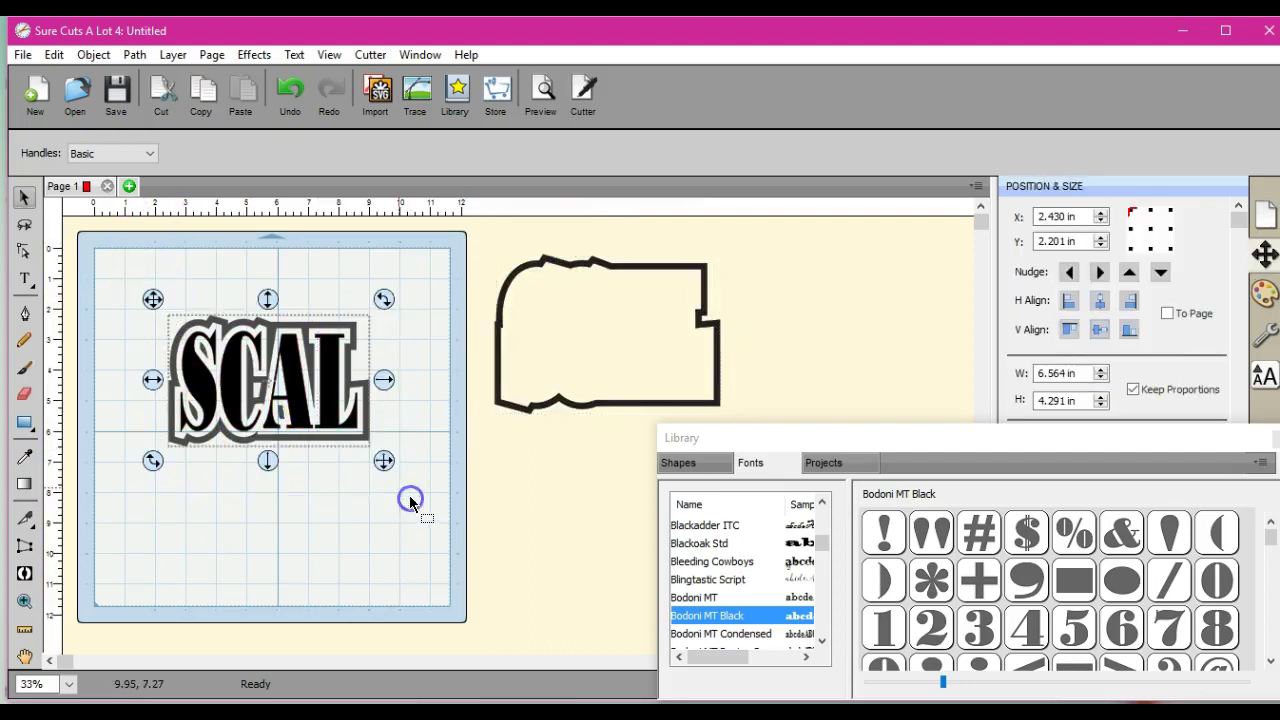
Preview a rhinestone fill on the SCAL text and outline with round SS 10 (PP 22) stones of 2.90 mm, and discard it
left_click(253, 54)
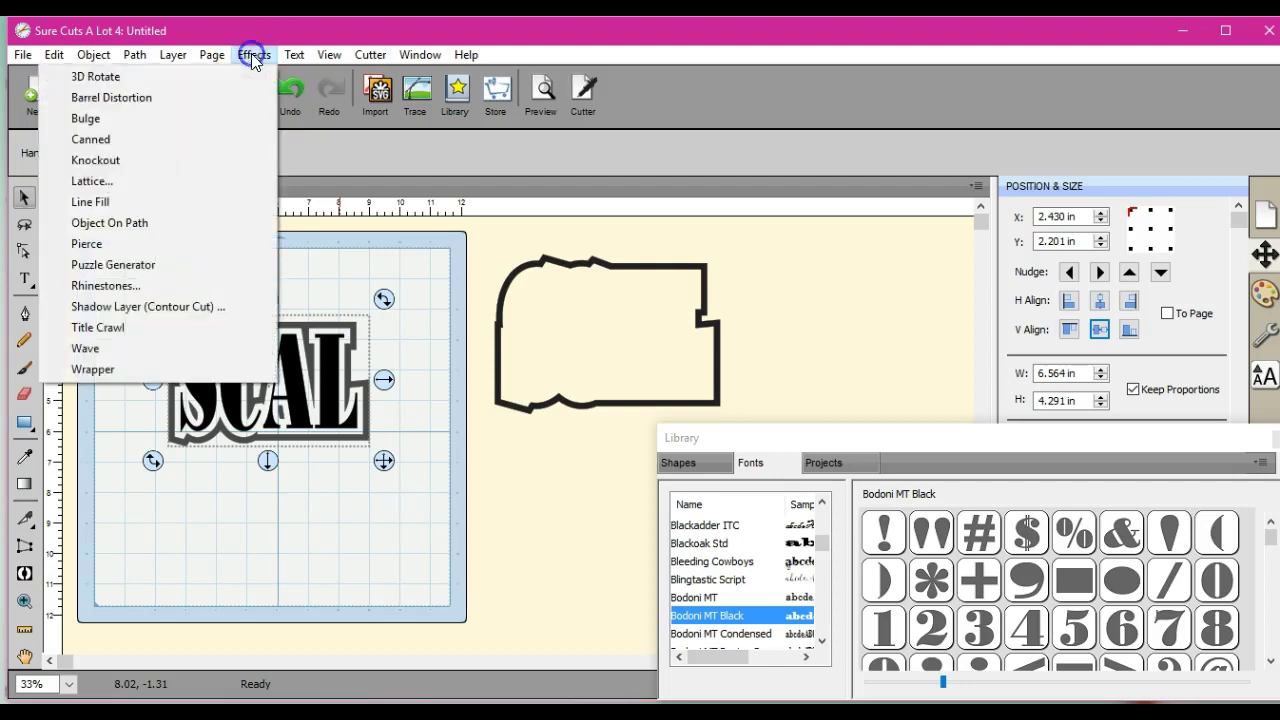
left_click(193, 285)
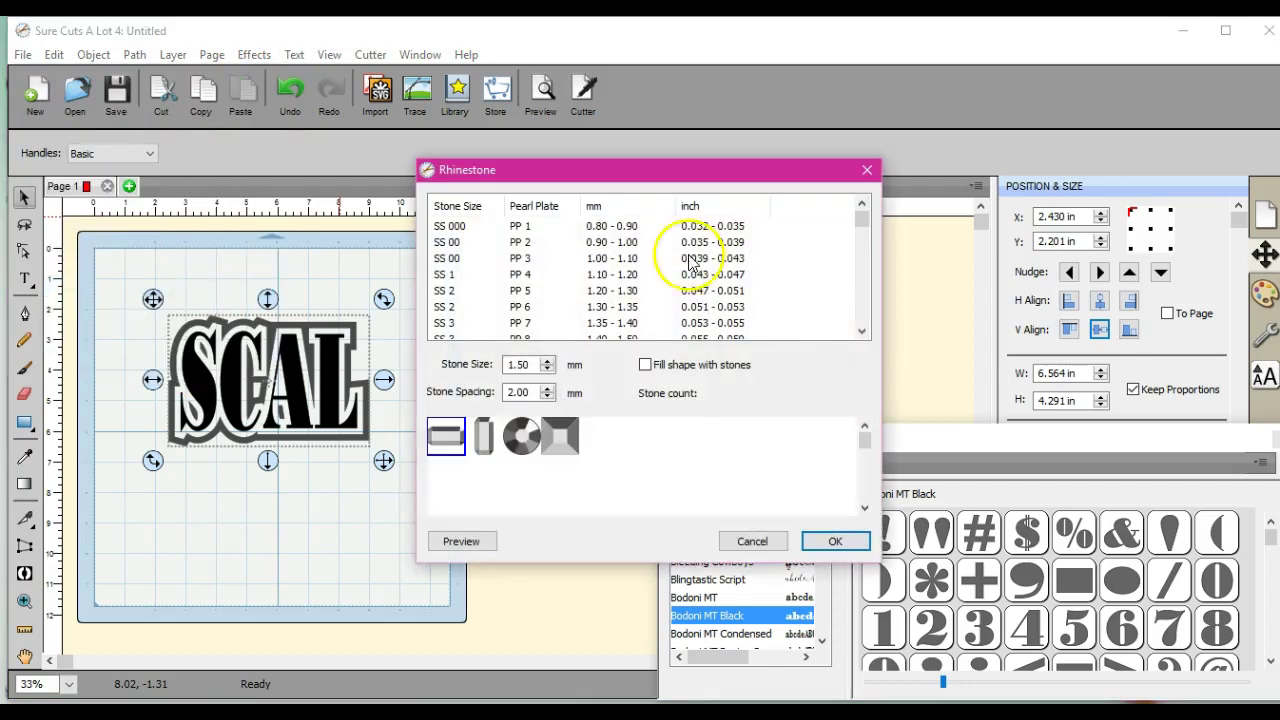
left_click_drag(866, 214, 864, 244)
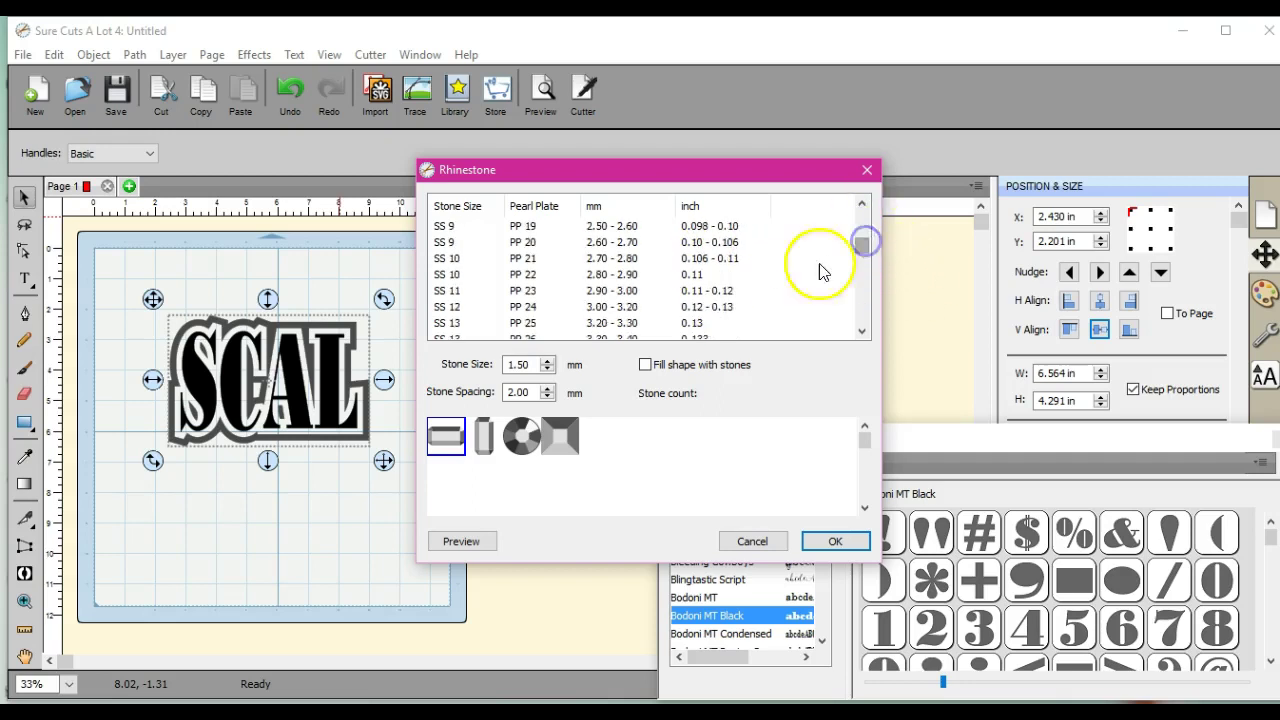
left_click(699, 278)
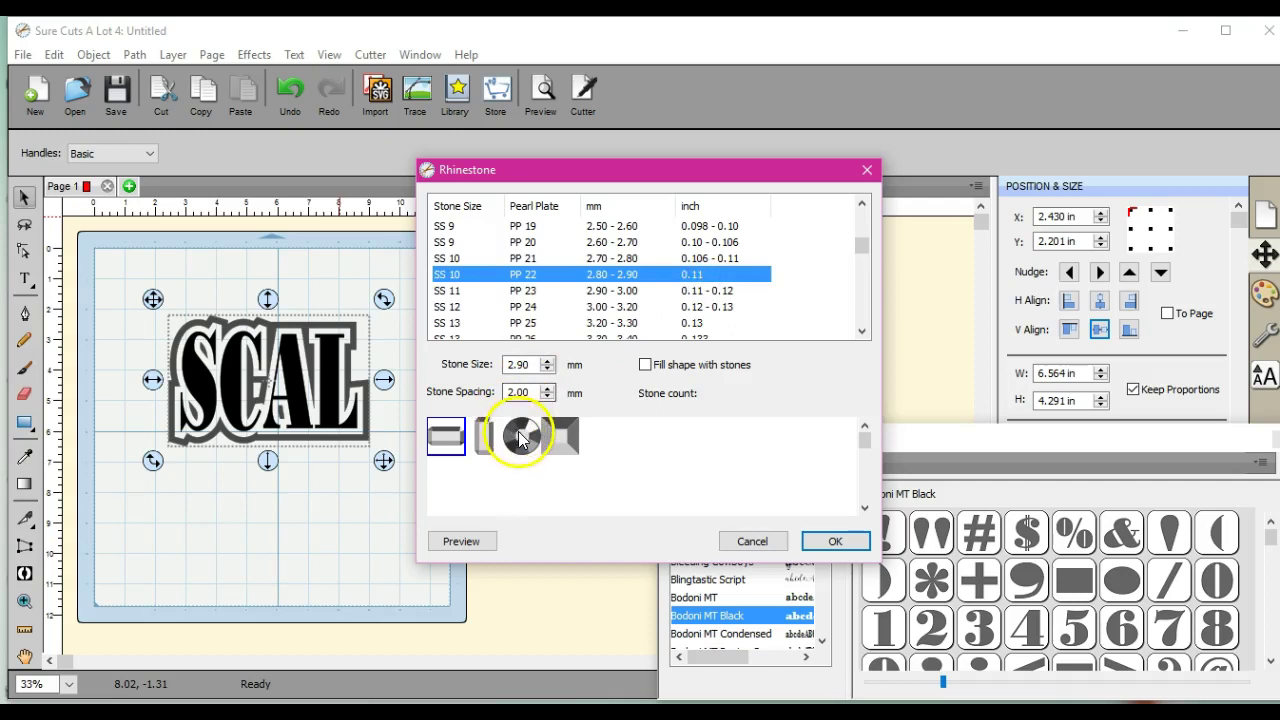
left_click(521, 438)
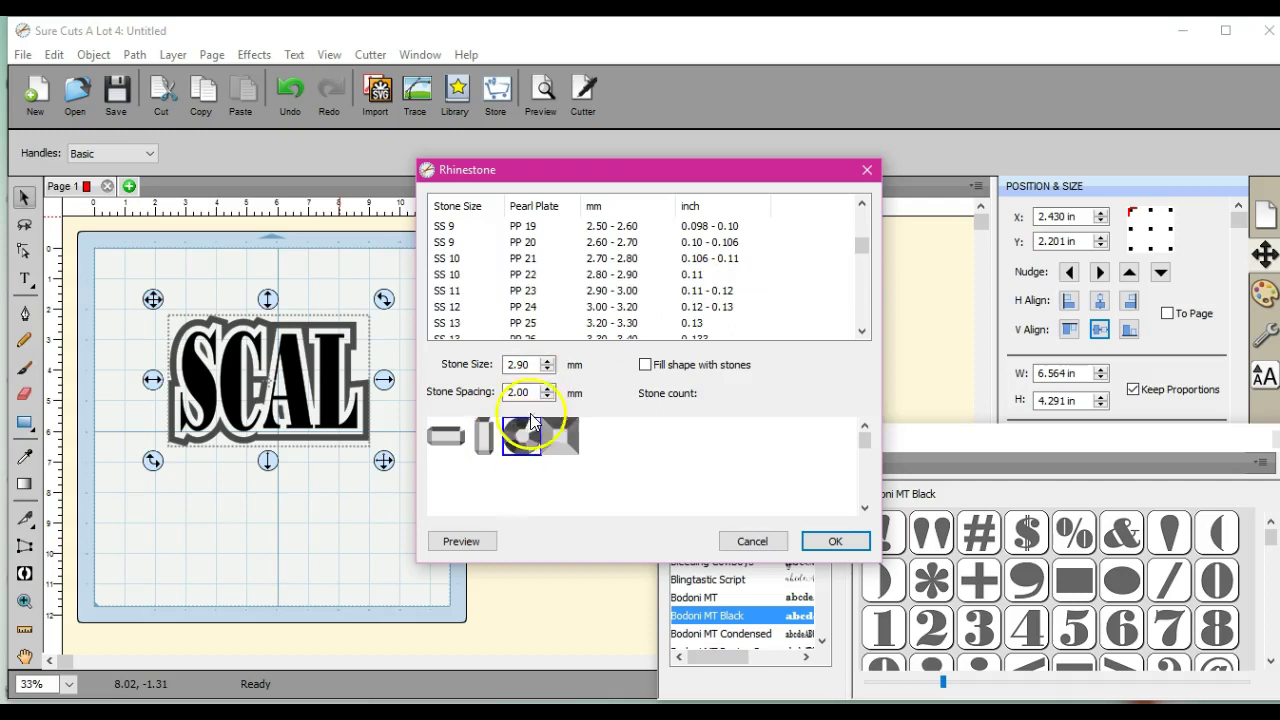
left_click(538, 276)
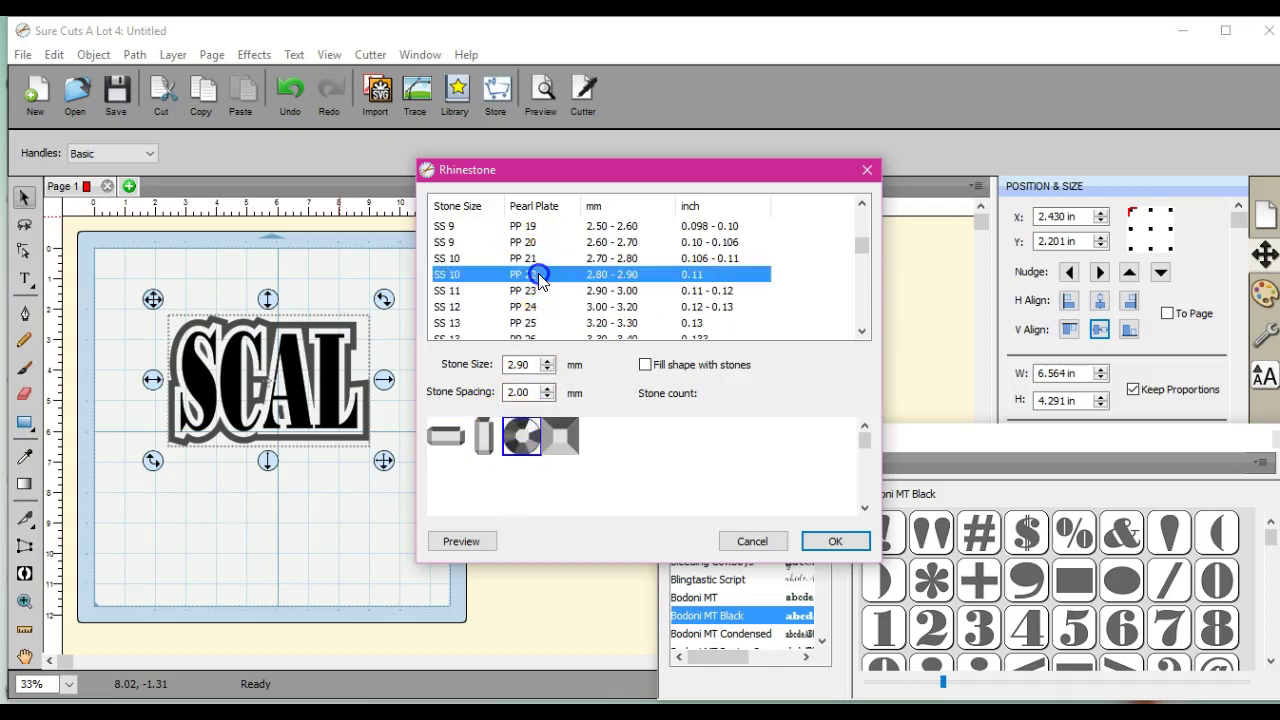
left_click(646, 366)
left_click(468, 550)
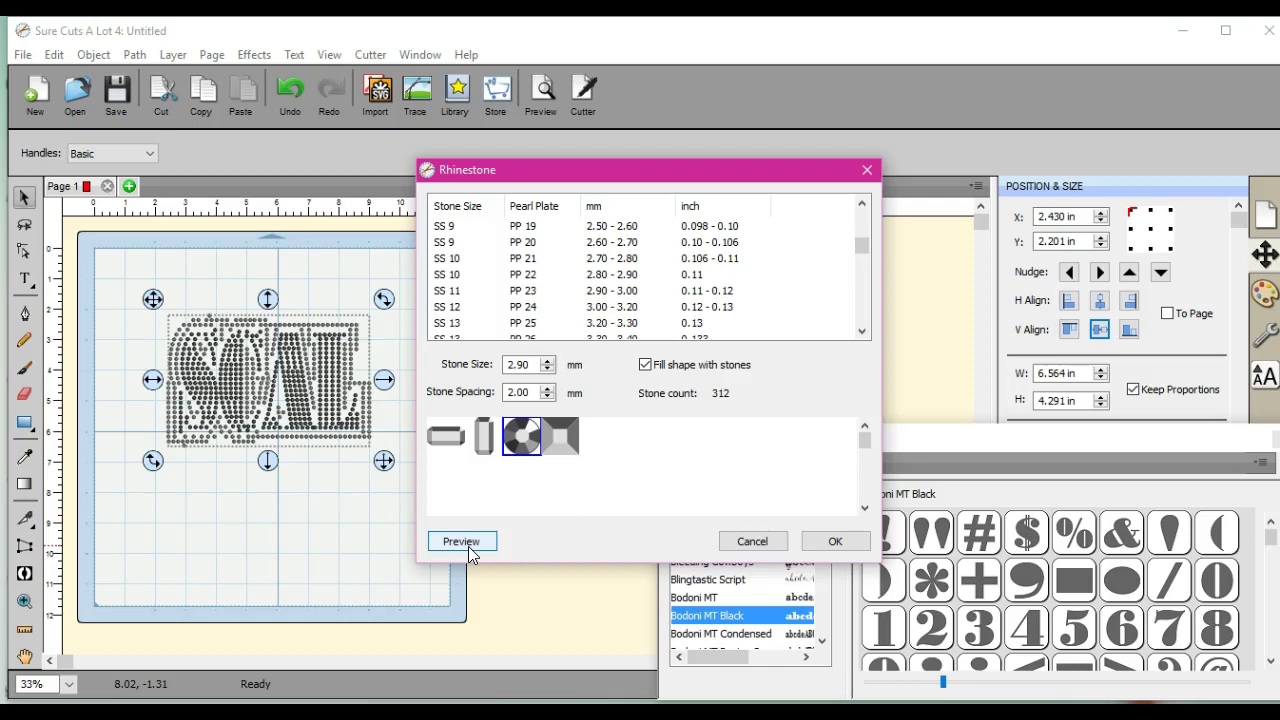
left_click(752, 542)
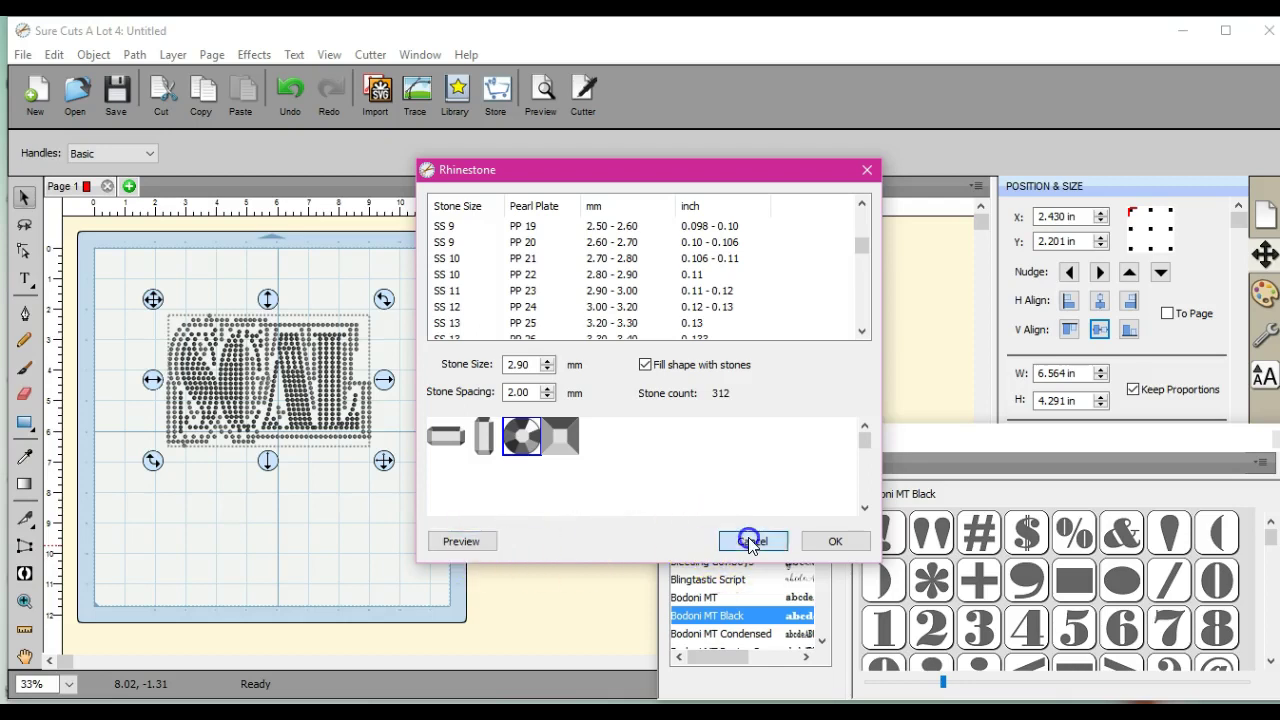
Move the SCAL text and its inner outline to the mat's upper-left corner and enlarge them to about 10.9 x 7.1 in
left_click_drag(152, 299, 92, 243)
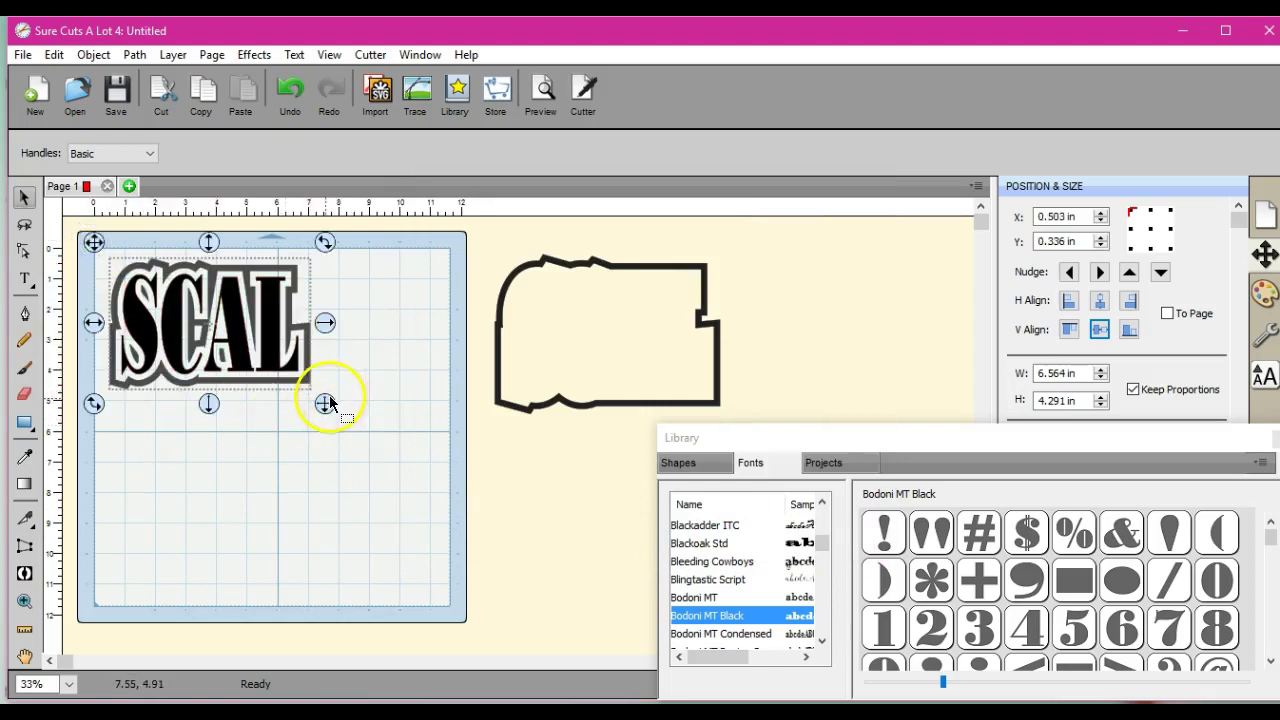
left_click(323, 404)
left_click_drag(323, 404, 456, 491)
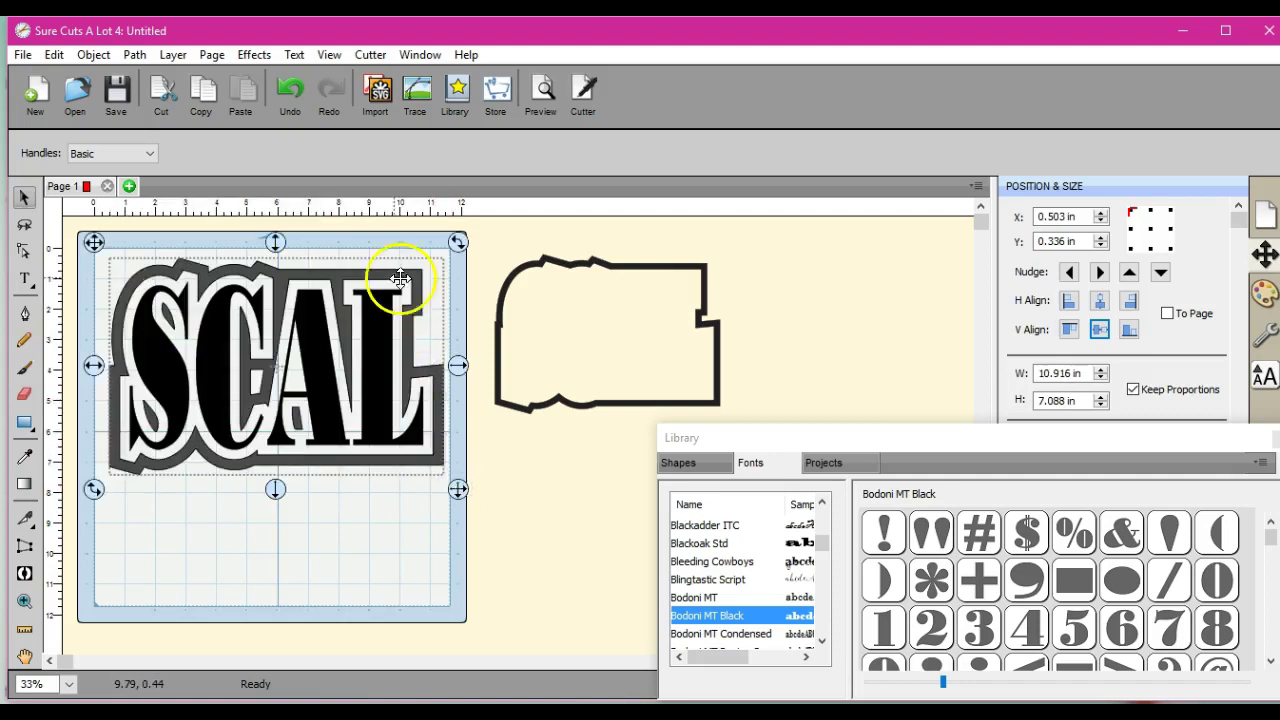
Preview a fill of round SS 10 (PP 22) 2.90 mm rhinestones on the enlarged text and outline, discard it, and undo the enlargement
left_click(254, 54)
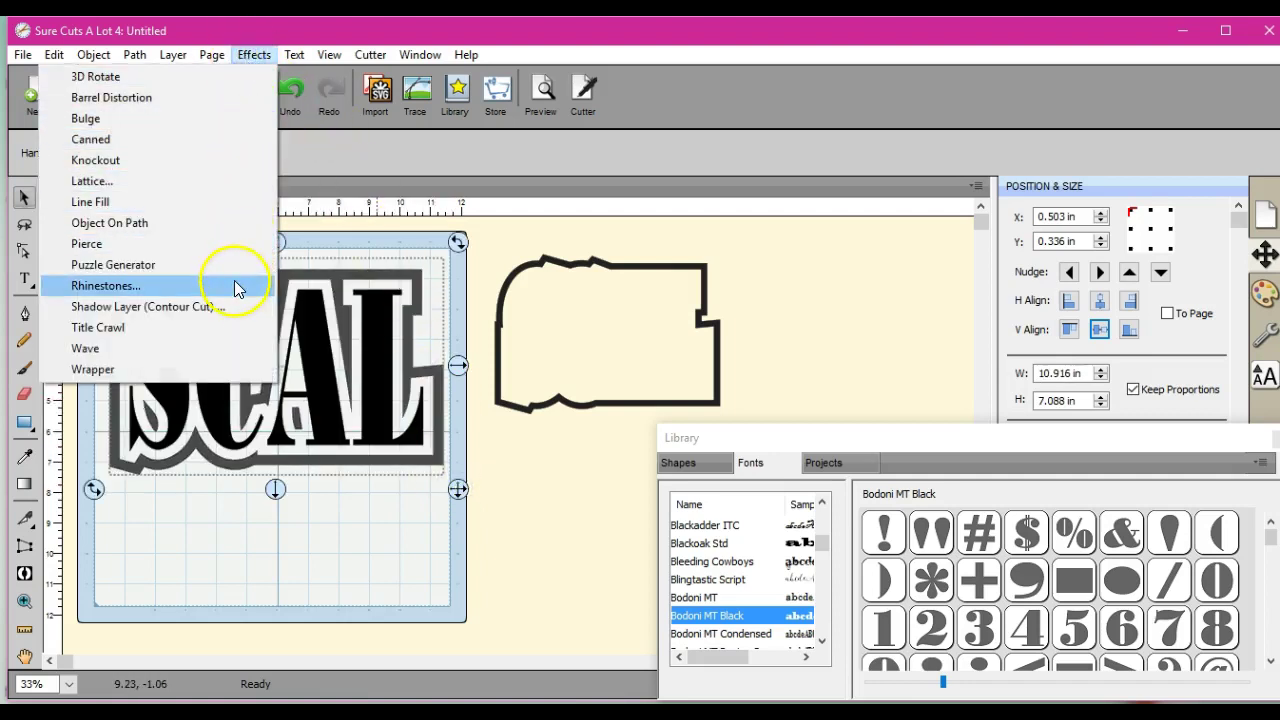
left_click(234, 291)
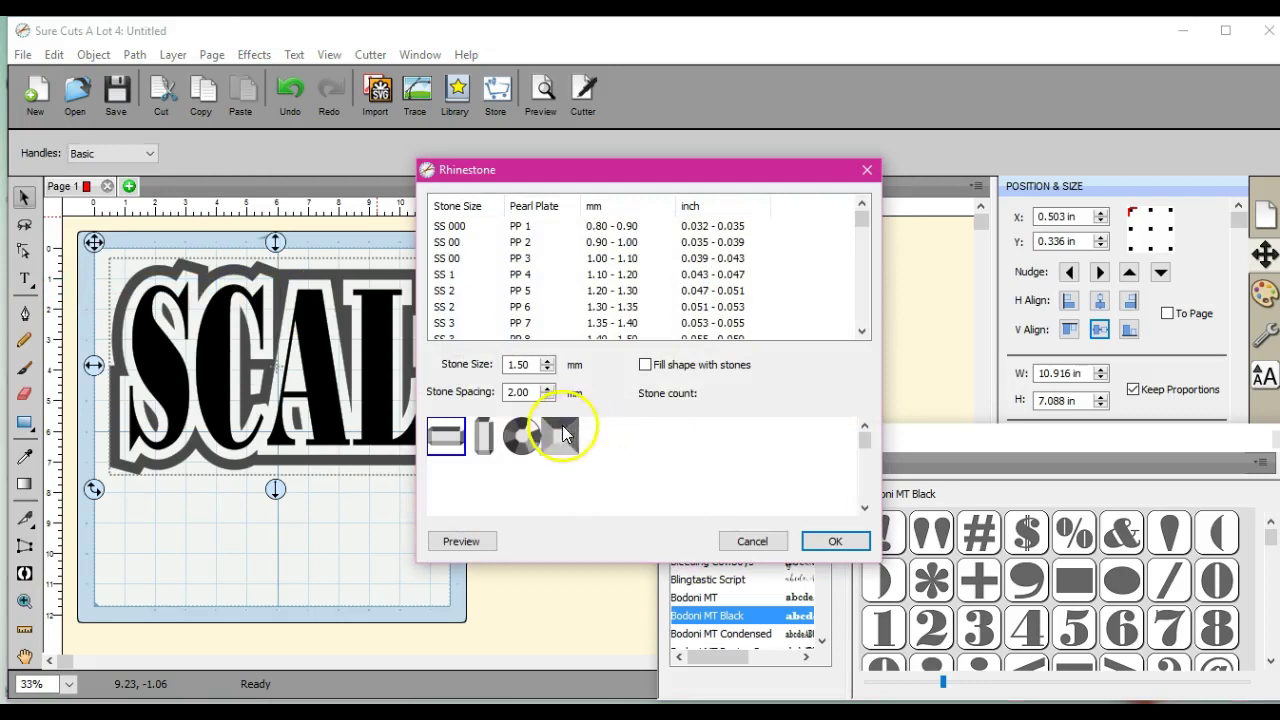
left_click(857, 304)
left_click(857, 305)
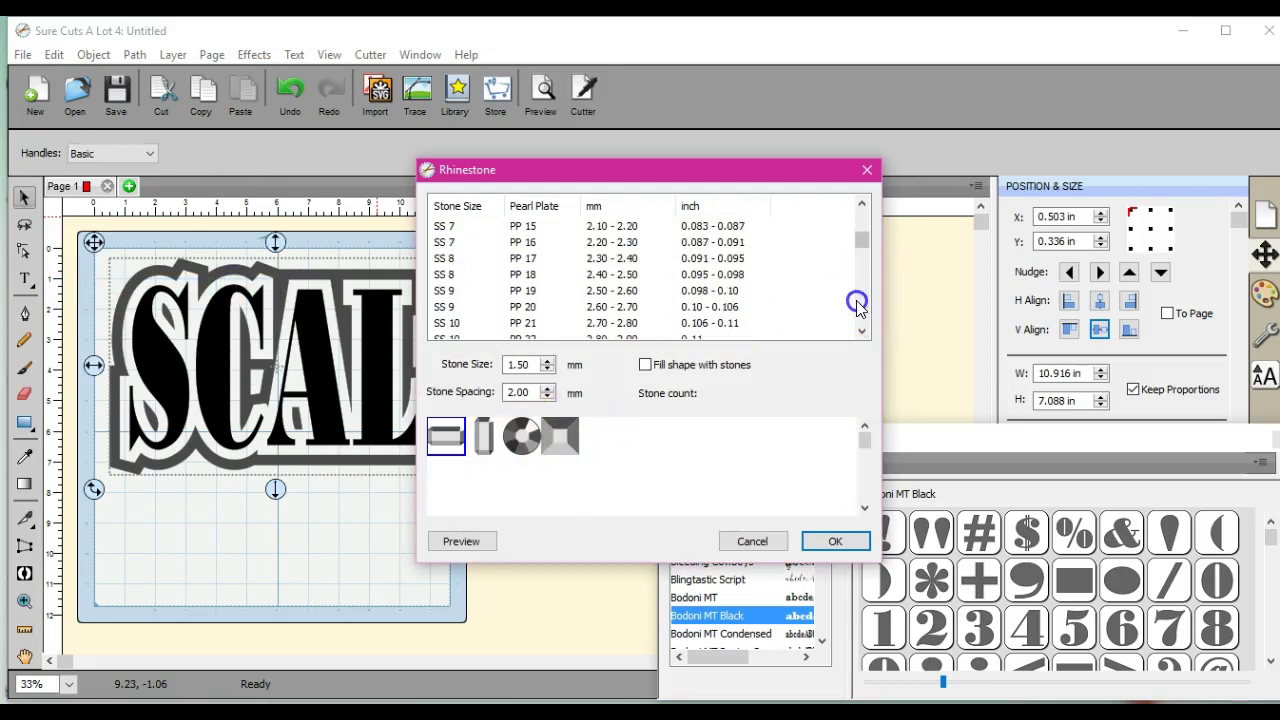
left_click(710, 338)
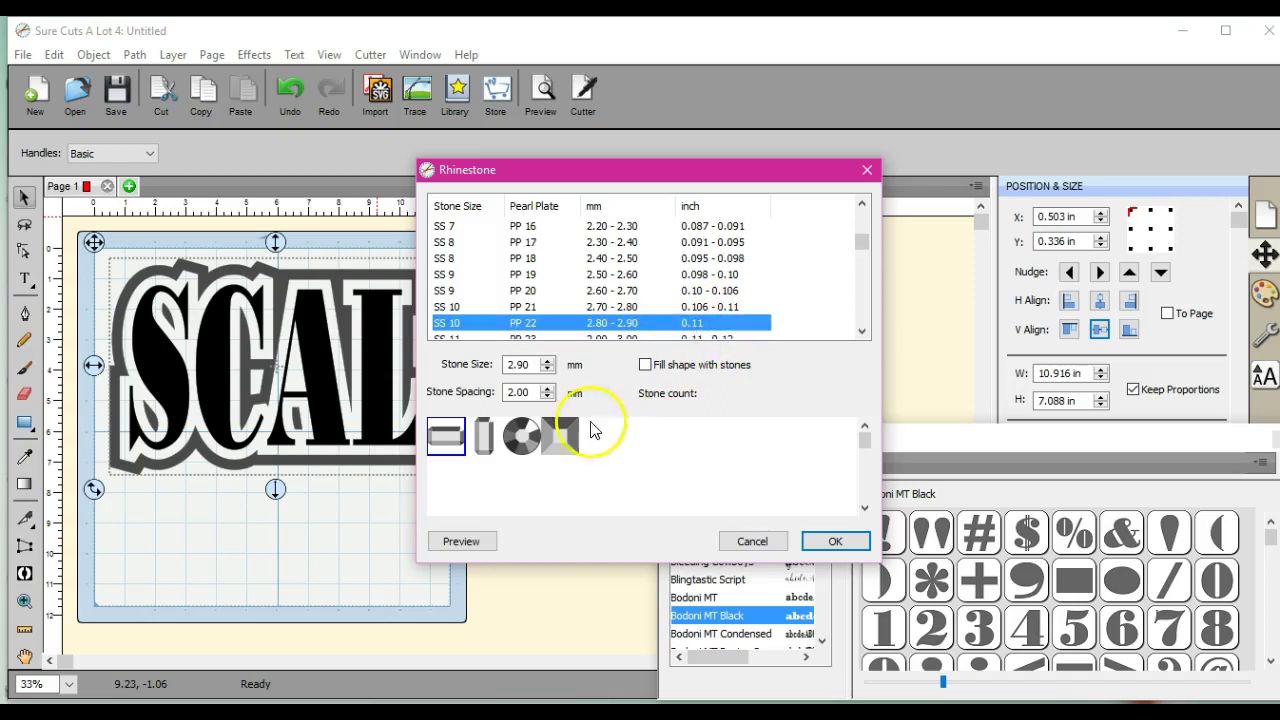
left_click(523, 437)
left_click(545, 323)
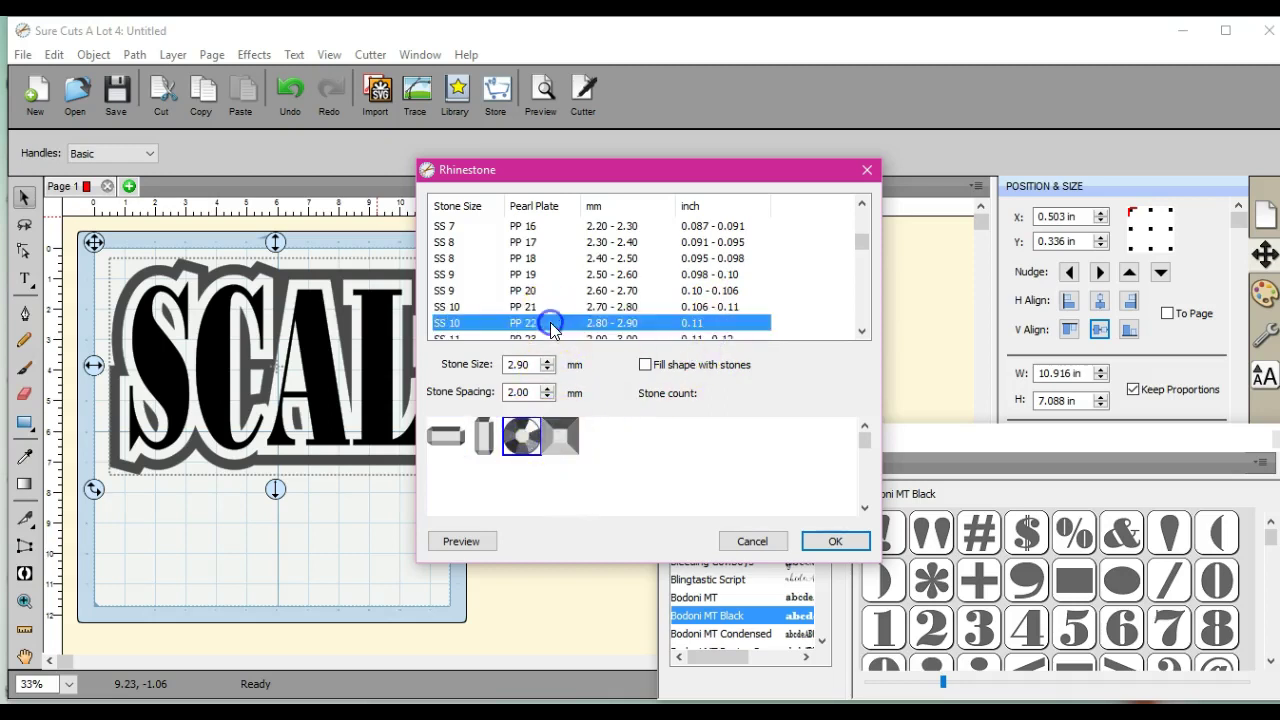
left_click(646, 366)
left_click(461, 541)
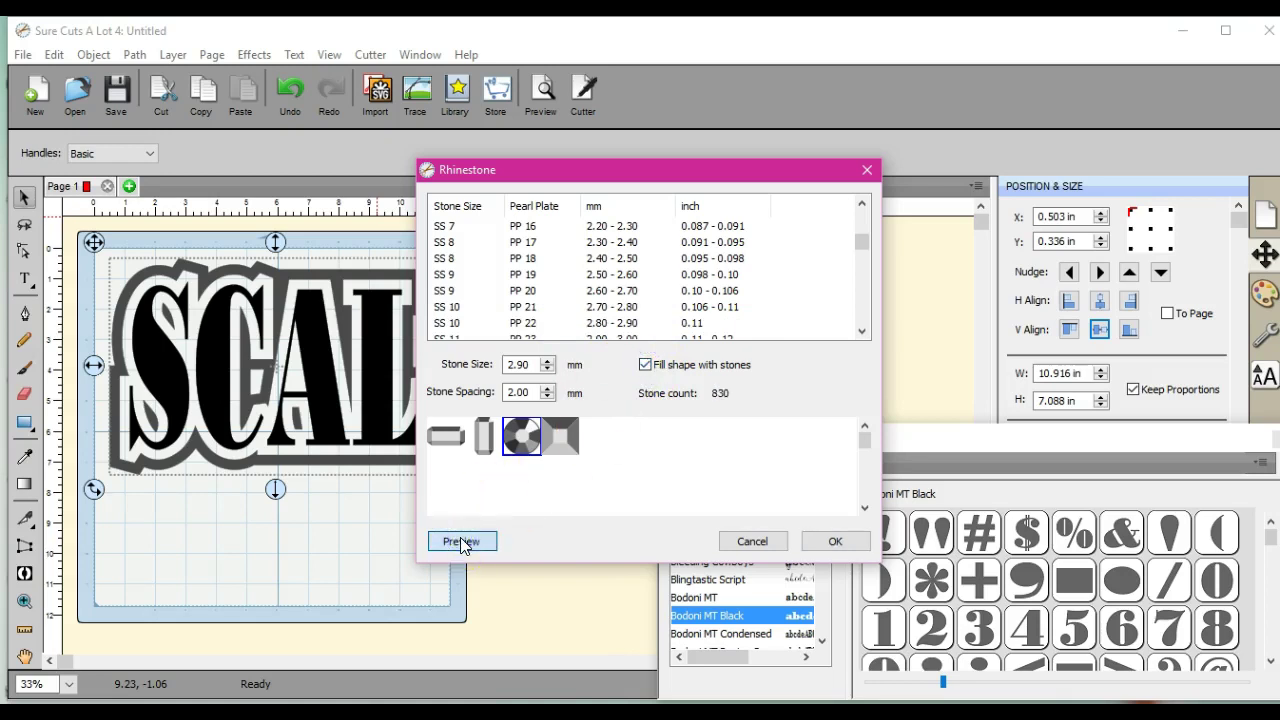
left_click_drag(591, 175, 896, 153)
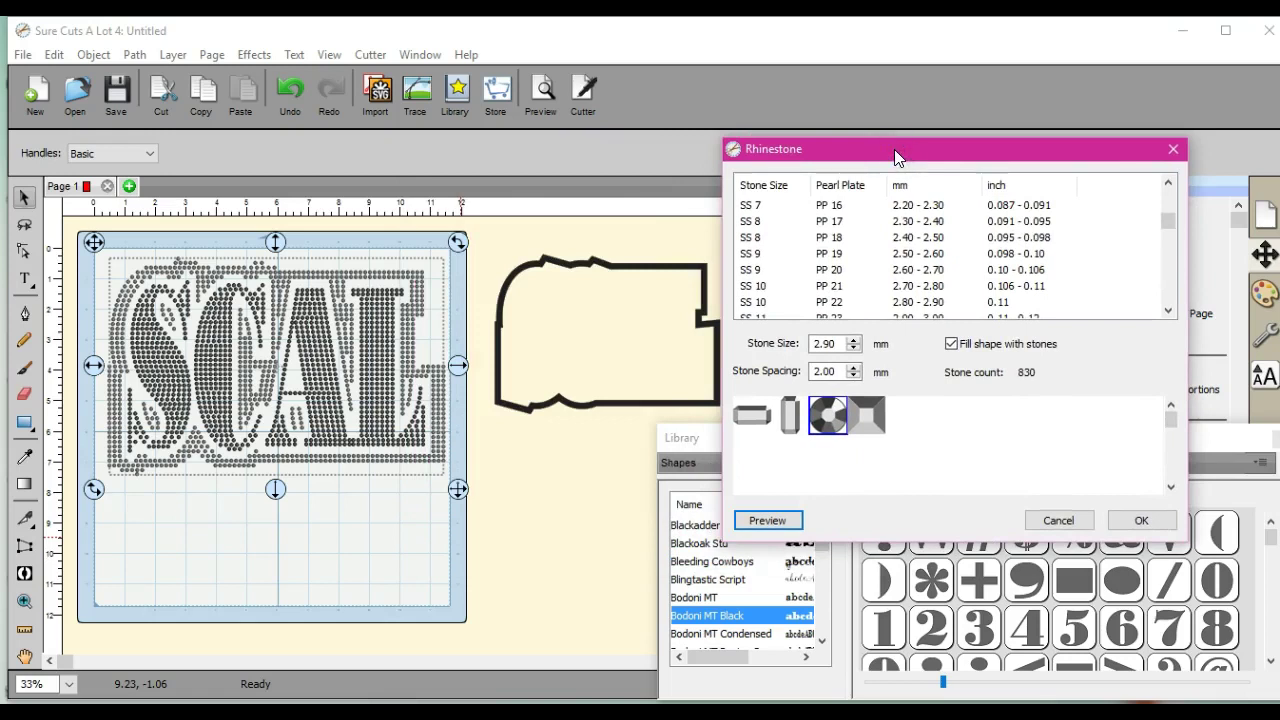
left_click(1058, 520)
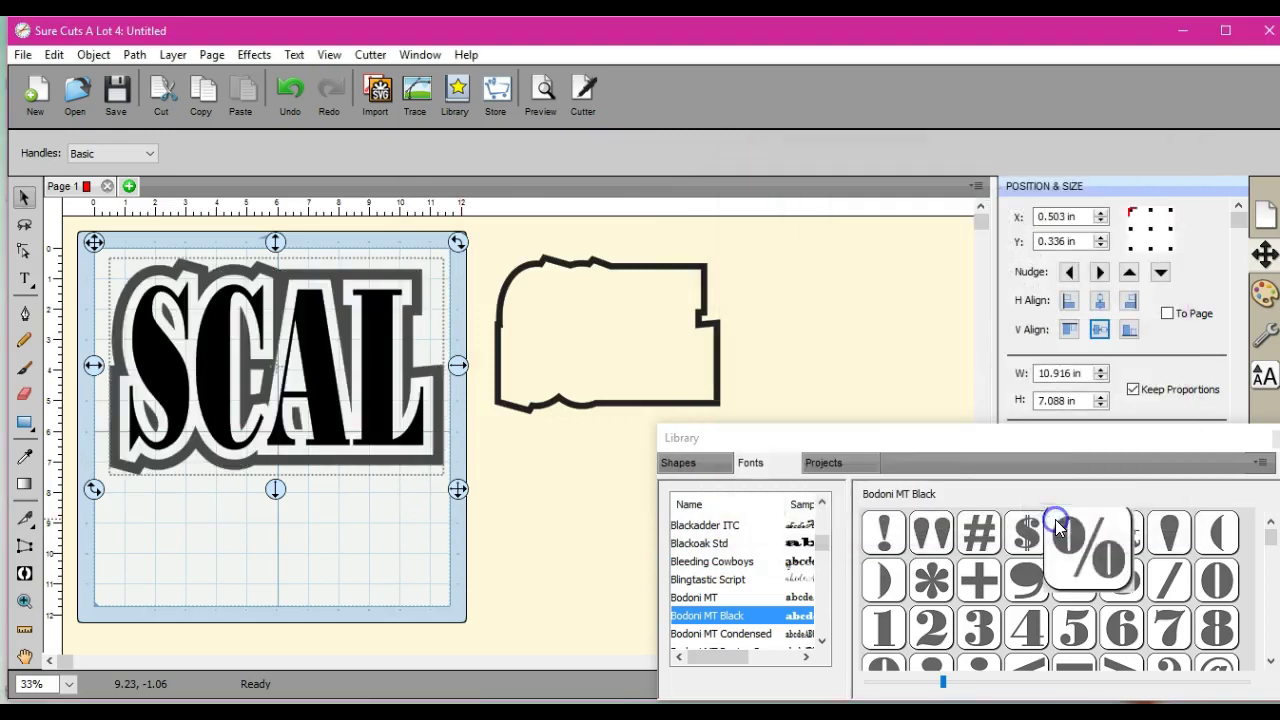
left_click(284, 90)
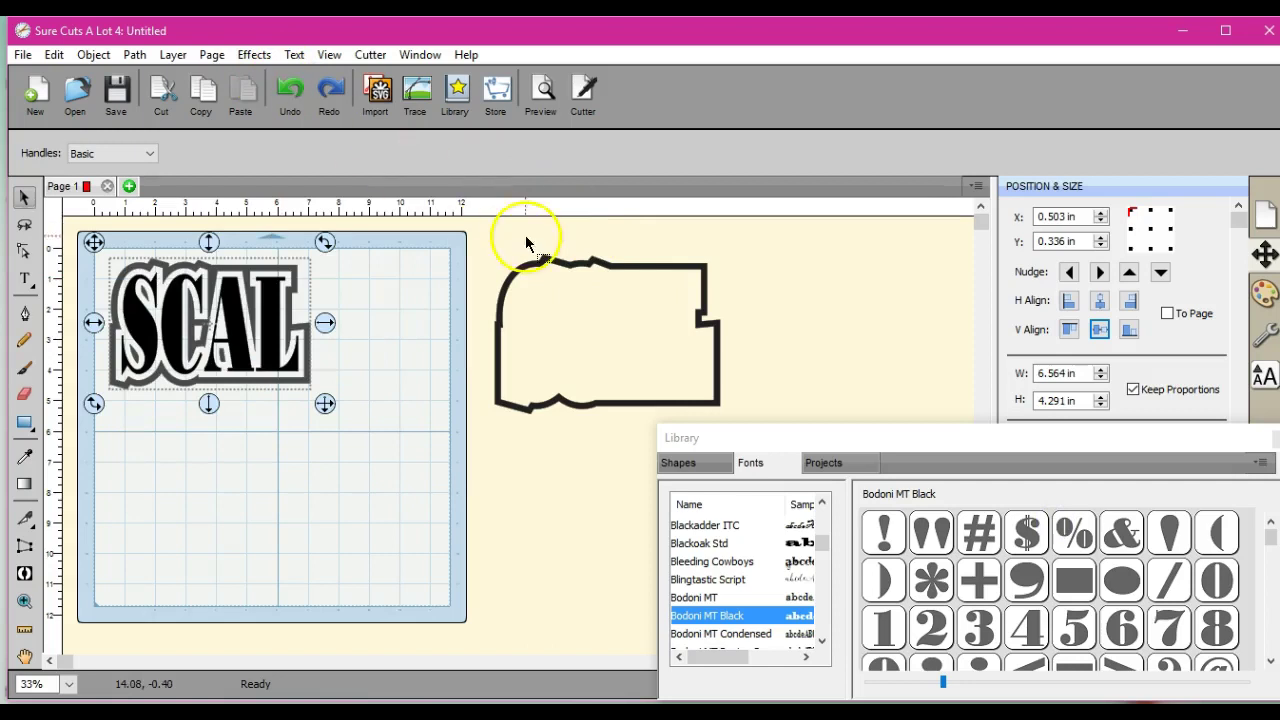
Centre the SCAL text and the outer outline on each other on the mat, and enlarge the assembled design to about 11.28 in wide
left_click_drag(519, 280, 182, 423)
left_click_drag(84, 240, 398, 572)
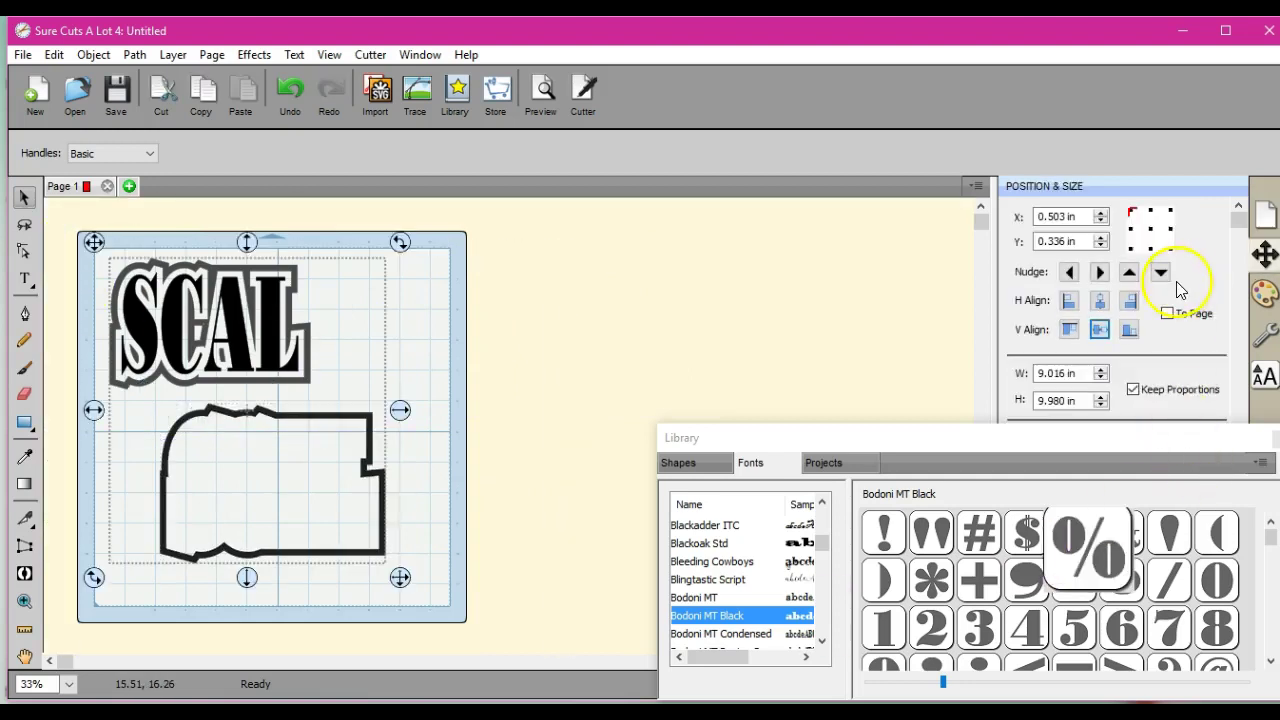
left_click(1099, 302)
left_click(1099, 328)
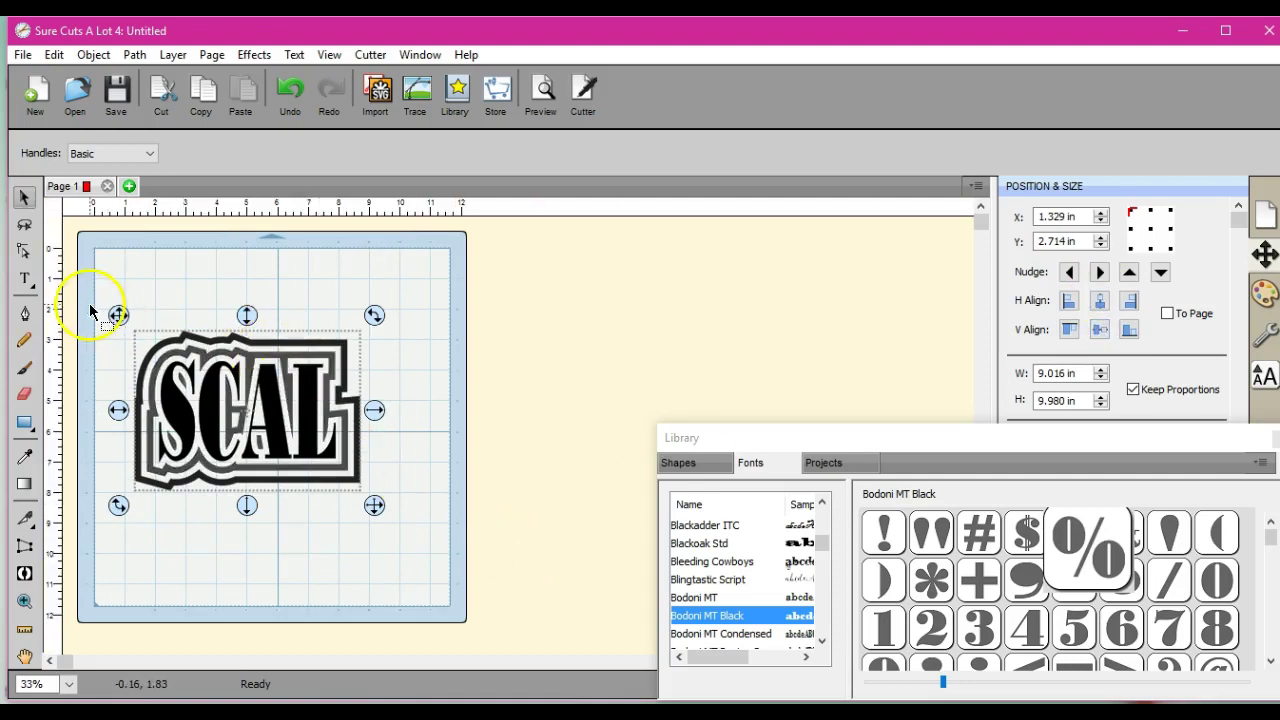
left_click_drag(118, 315, 87, 237)
left_click_drag(341, 432, 464, 536)
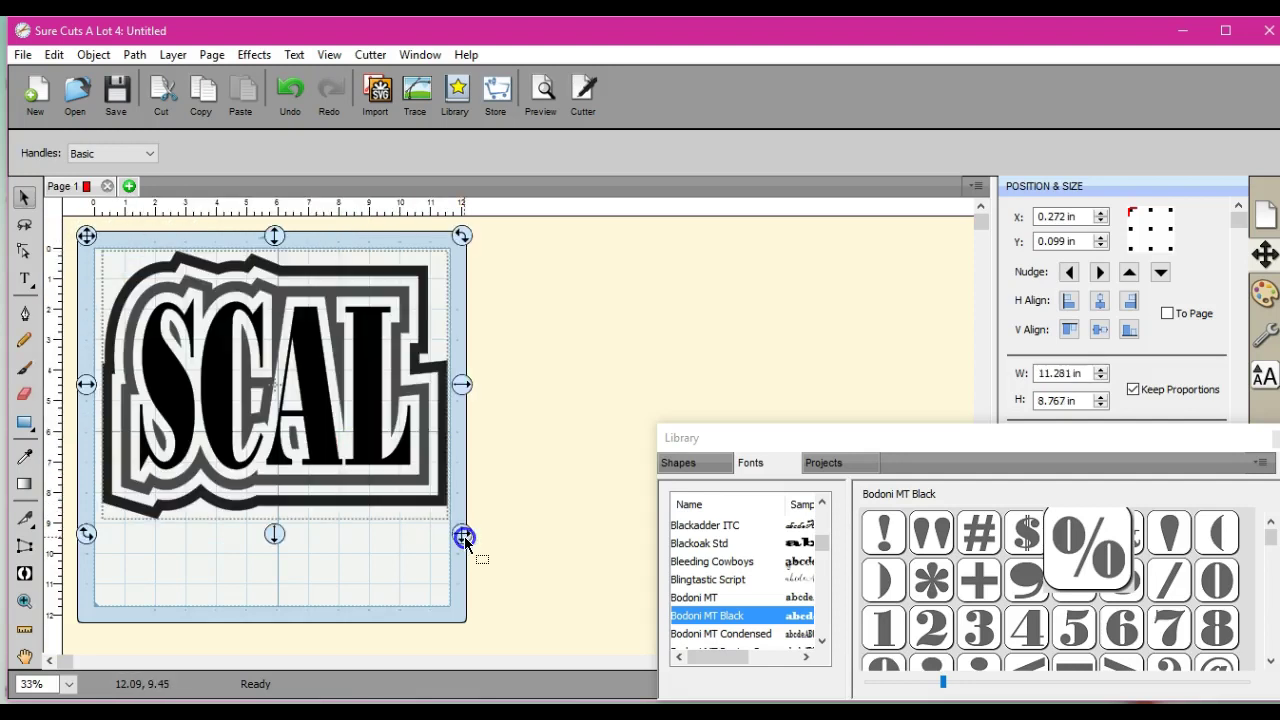
Preview a fill of round SS 10 (PP 22) 2.90 mm rhinestones on the complete design with both outlines, and discard it
left_click(250, 56)
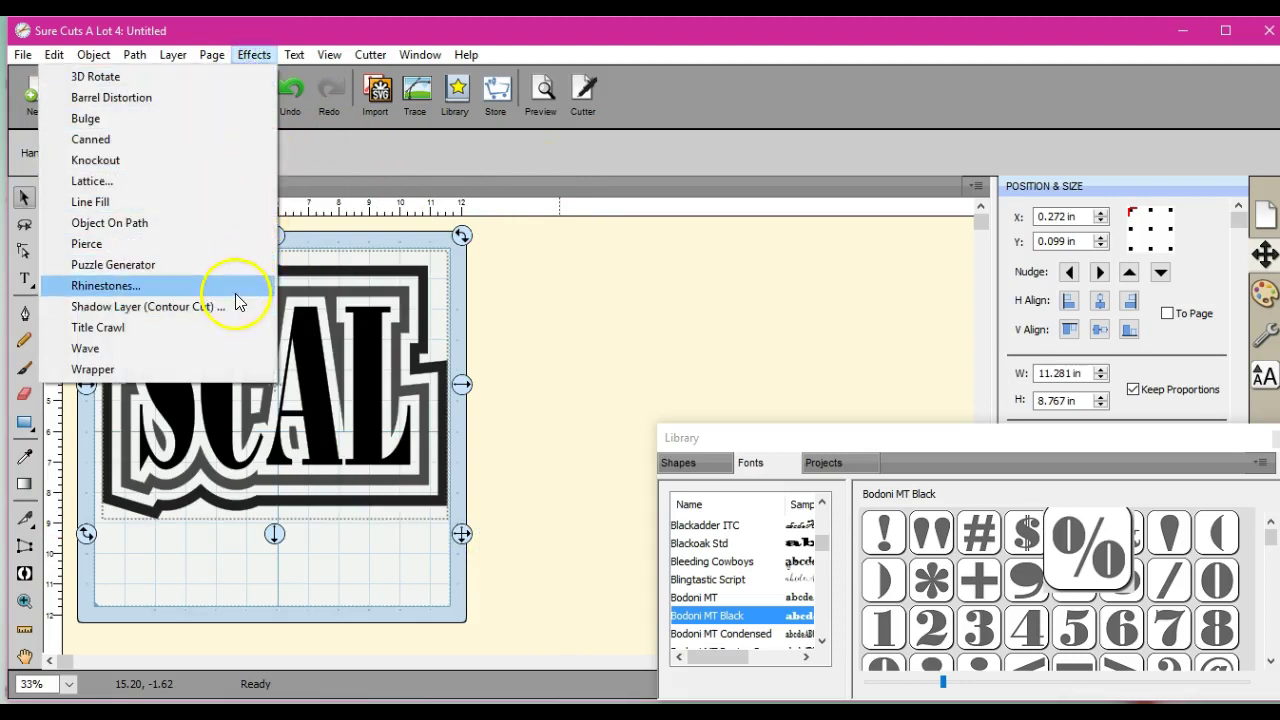
left_click(237, 290)
left_click_drag(860, 222, 858, 248)
left_click(518, 436)
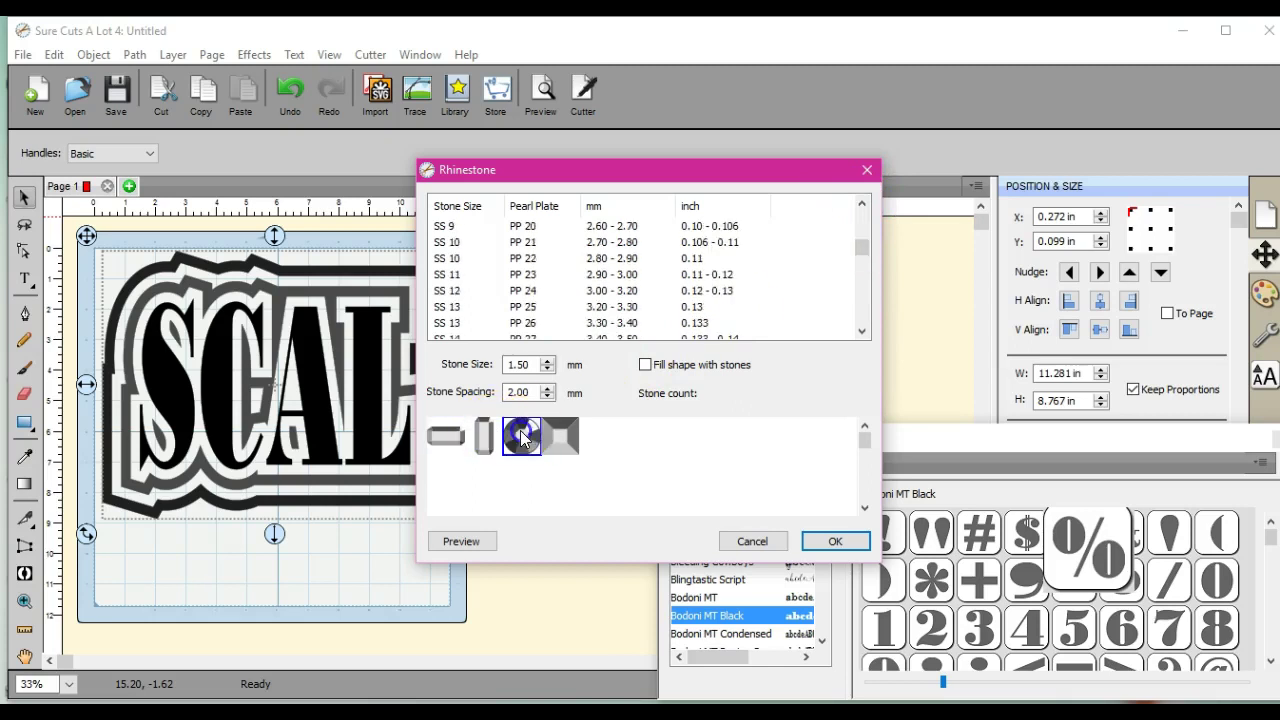
left_click(548, 258)
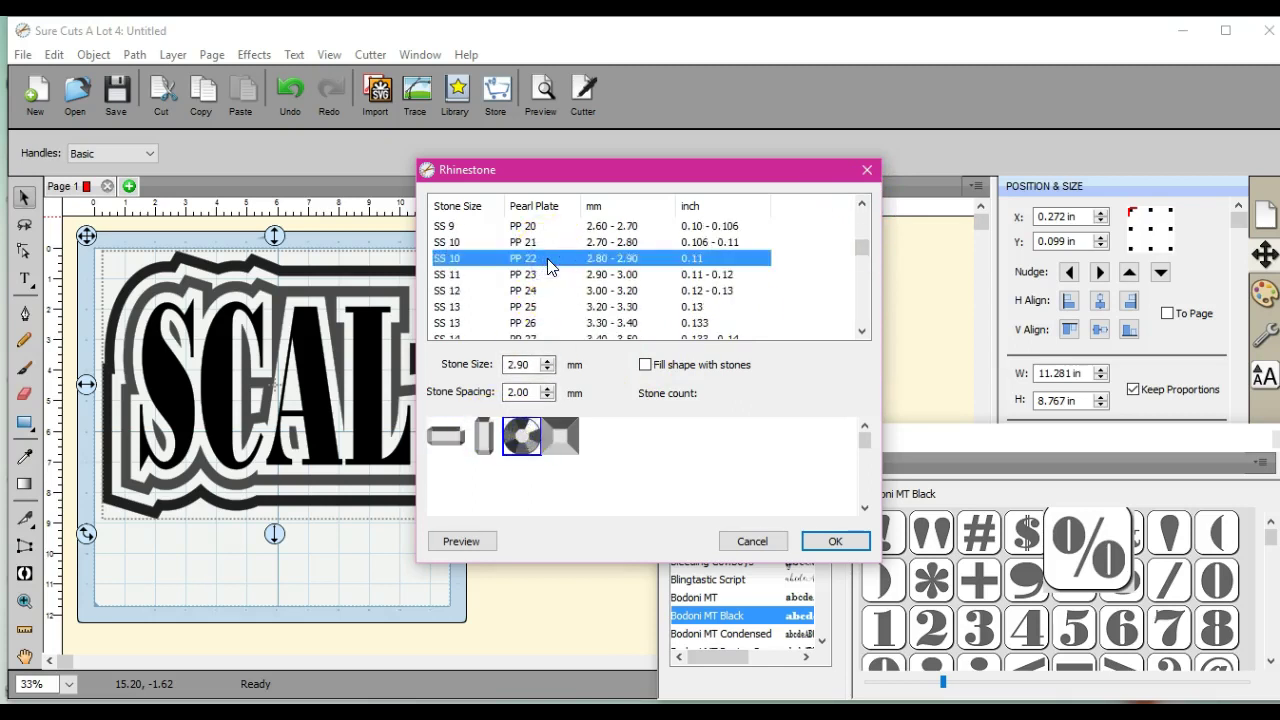
left_click(646, 366)
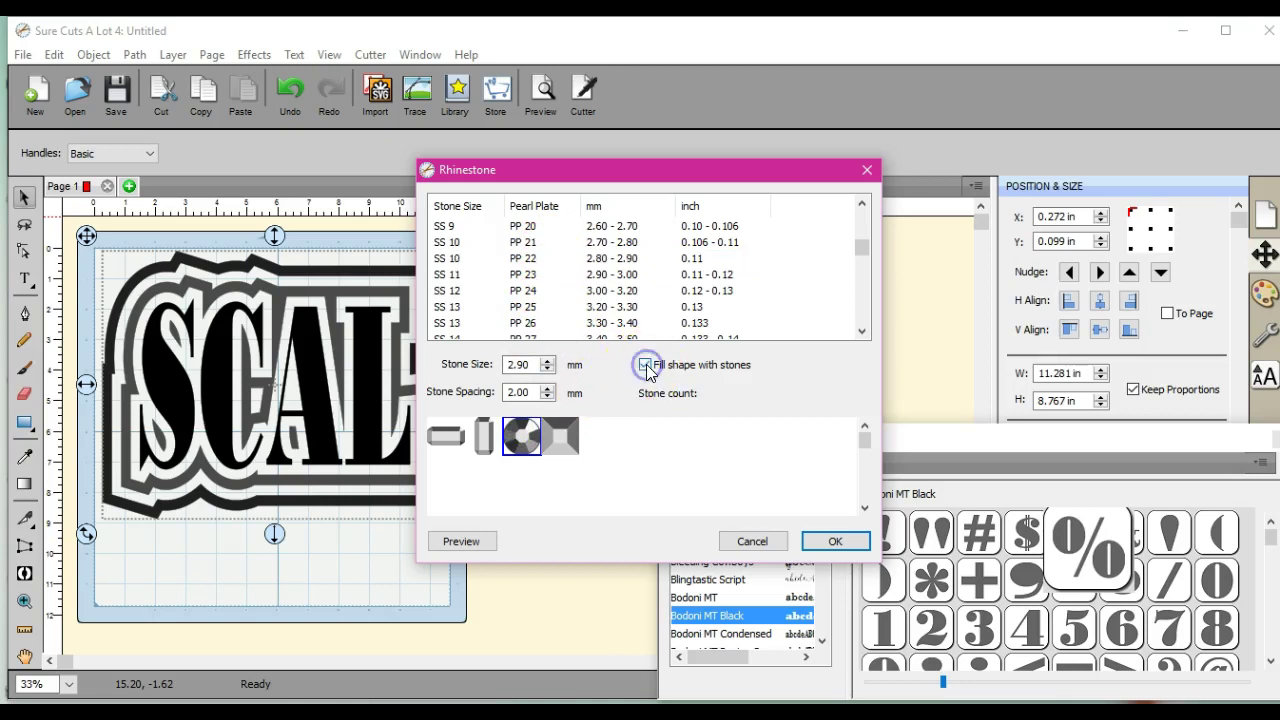
left_click(472, 546)
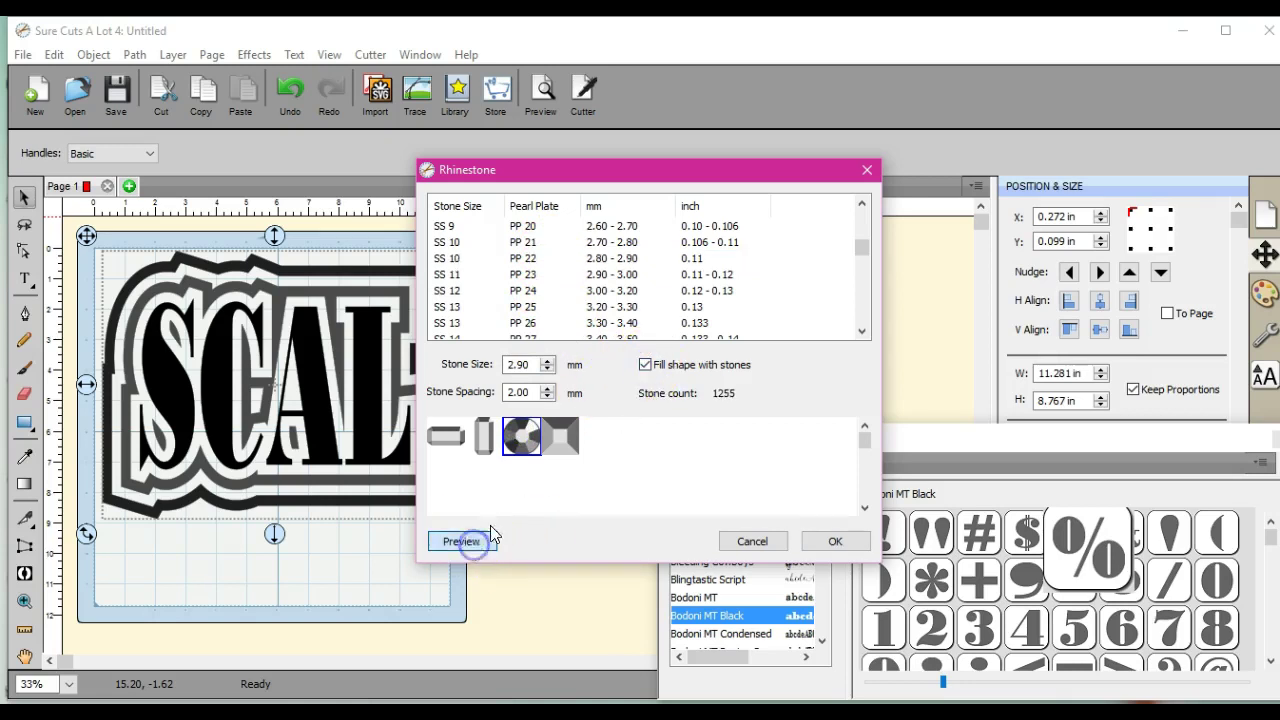
left_click_drag(621, 173, 798, 140)
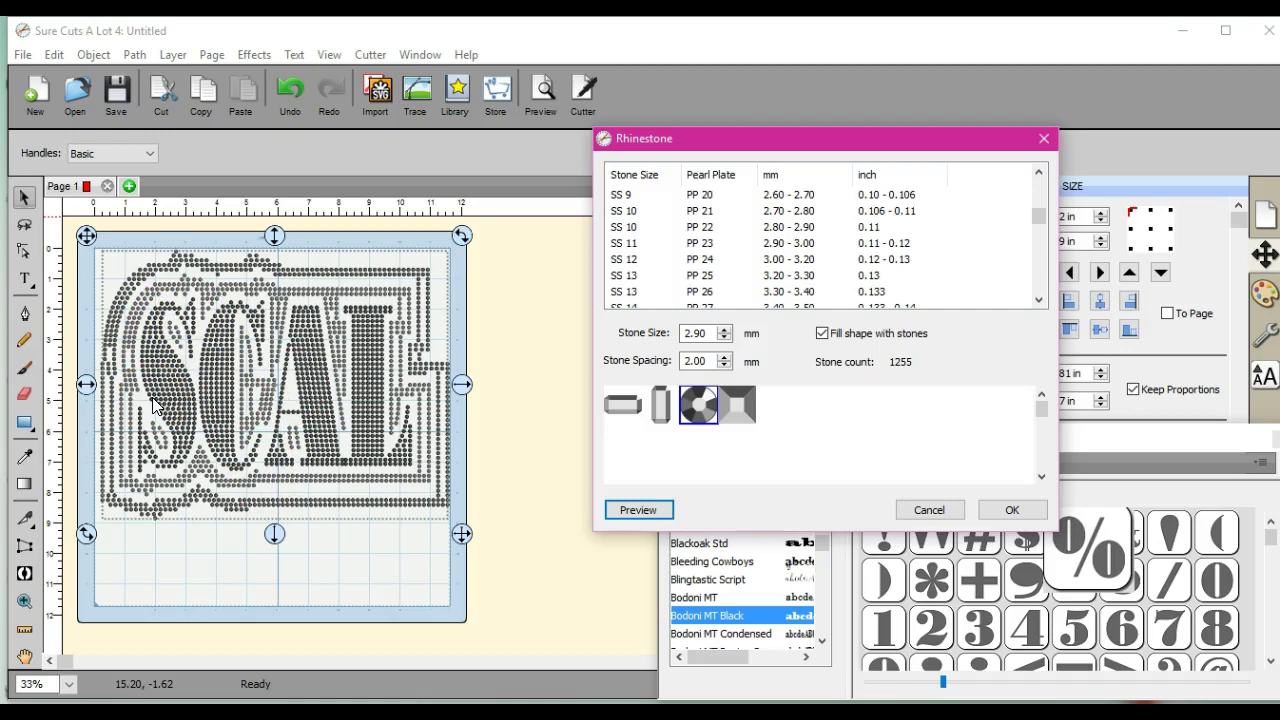
left_click(928, 510)
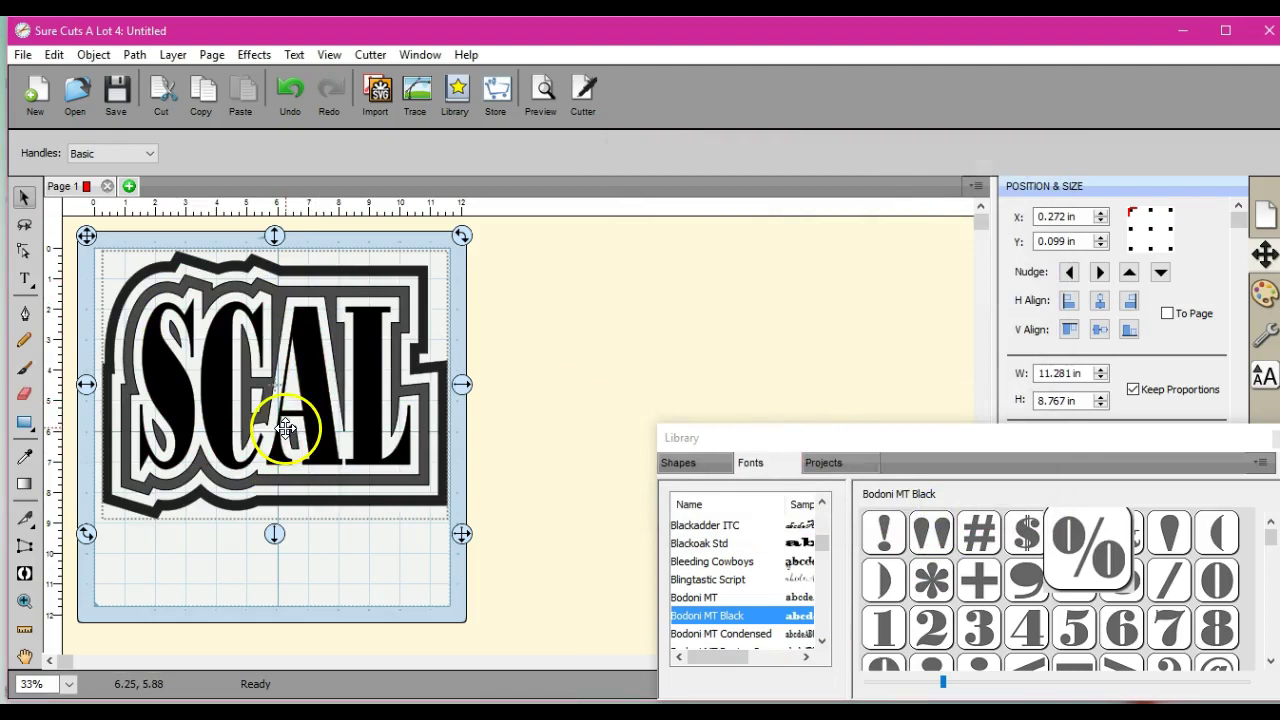
Preview a single 0.400 in shadow layer on the complete SCAL design and discard it
left_click(252, 54)
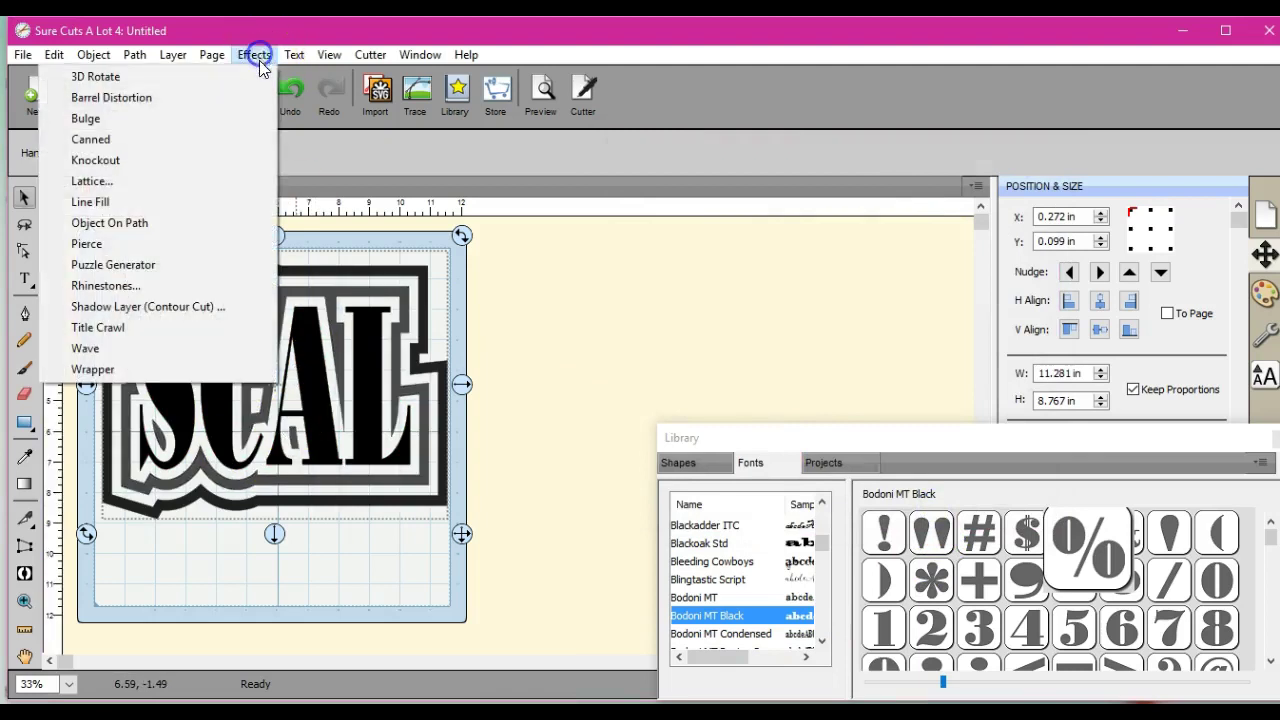
left_click(206, 306)
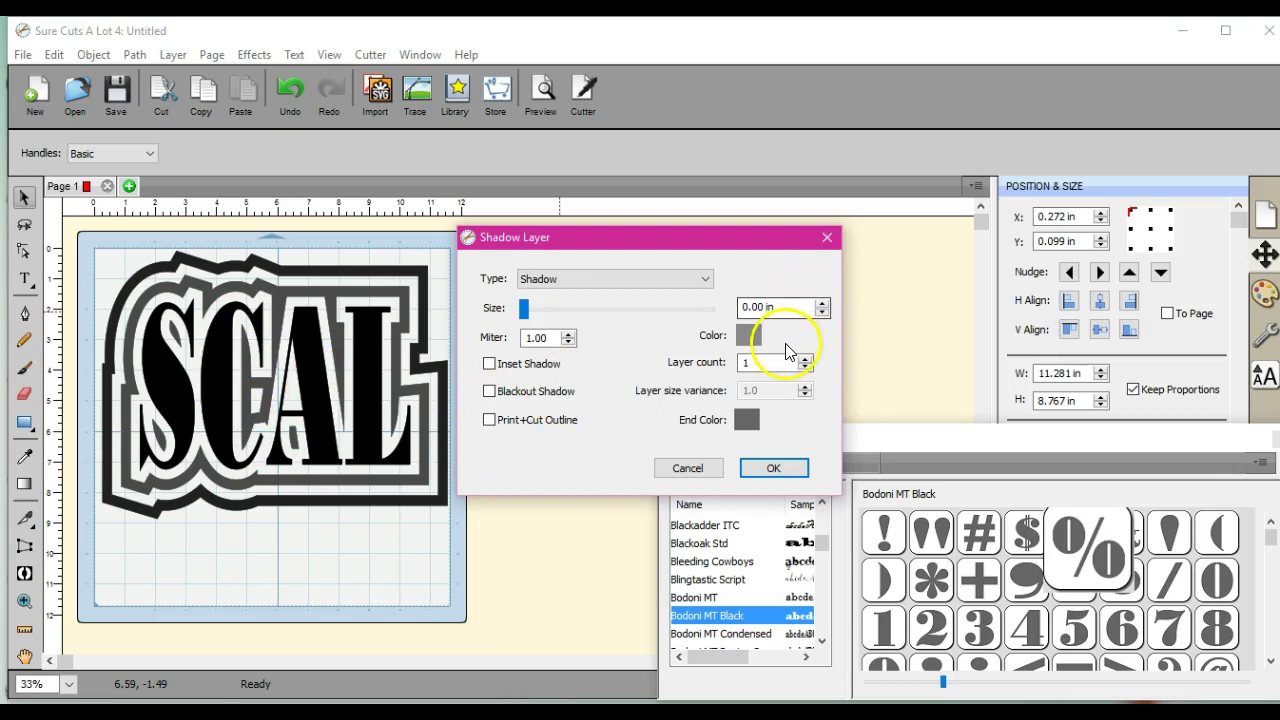
left_click(822, 304)
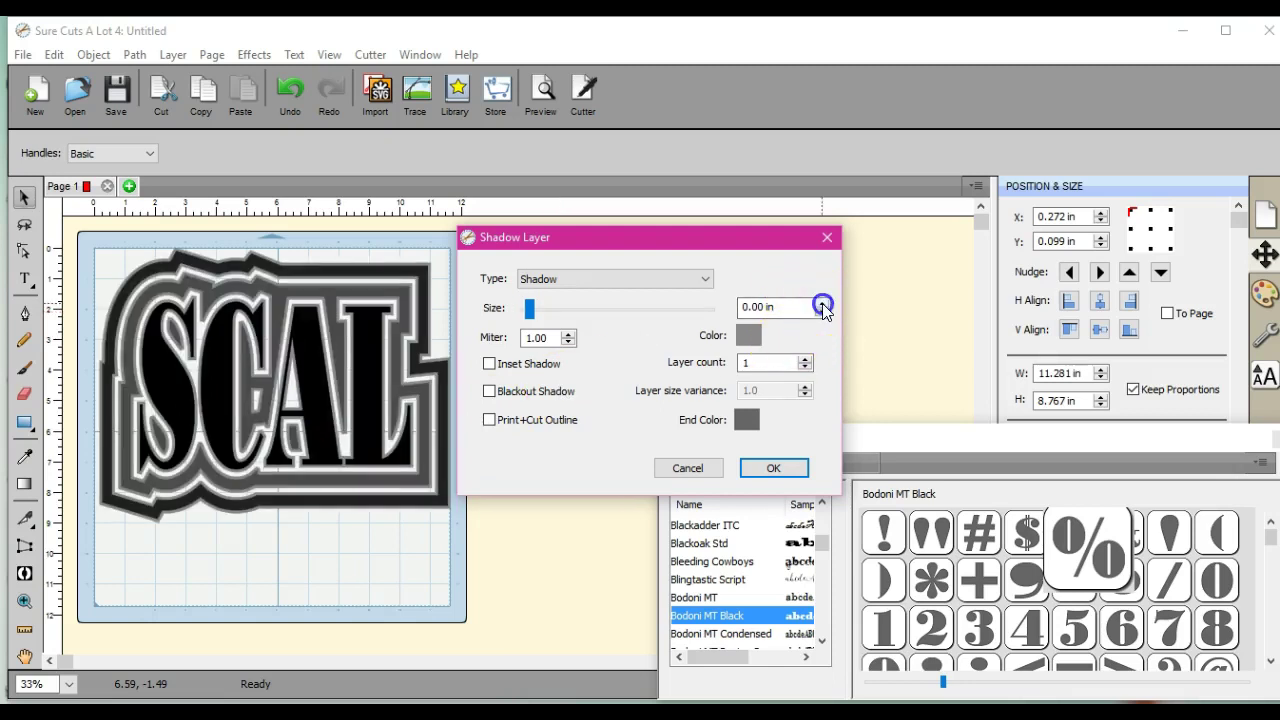
left_click(822, 304)
left_click(822, 304)
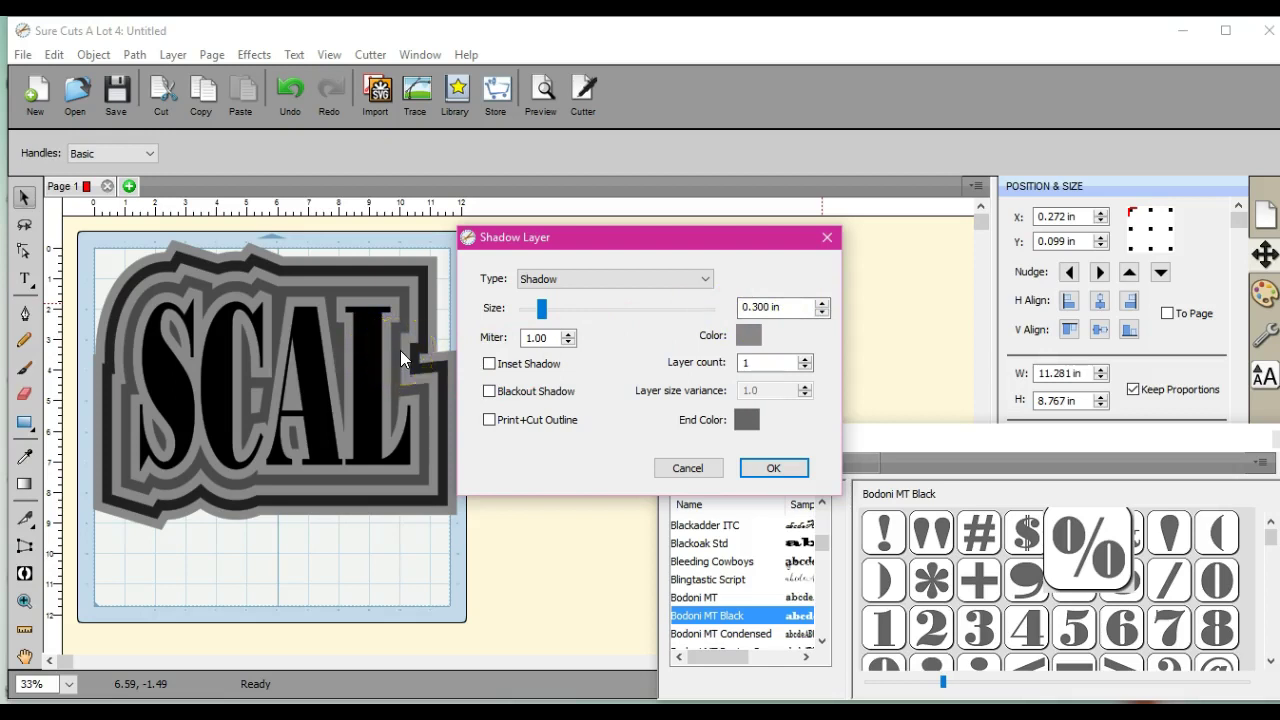
left_click(822, 302)
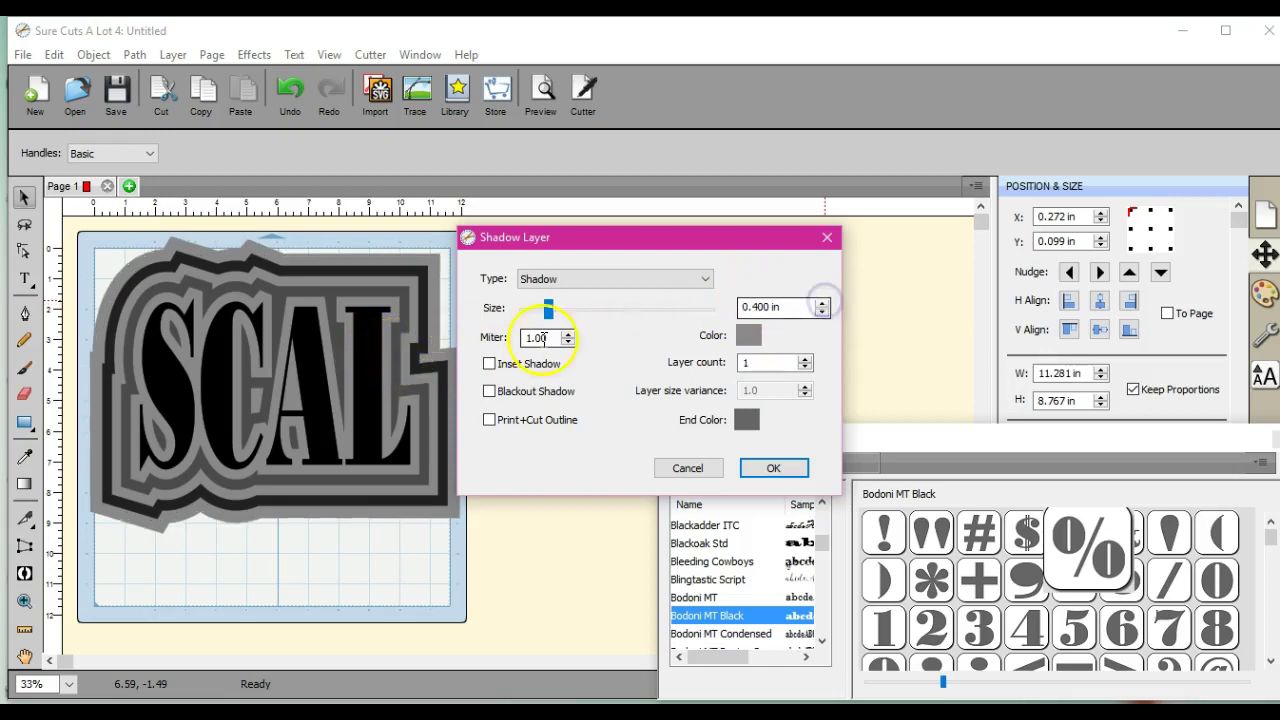
left_click(730, 476)
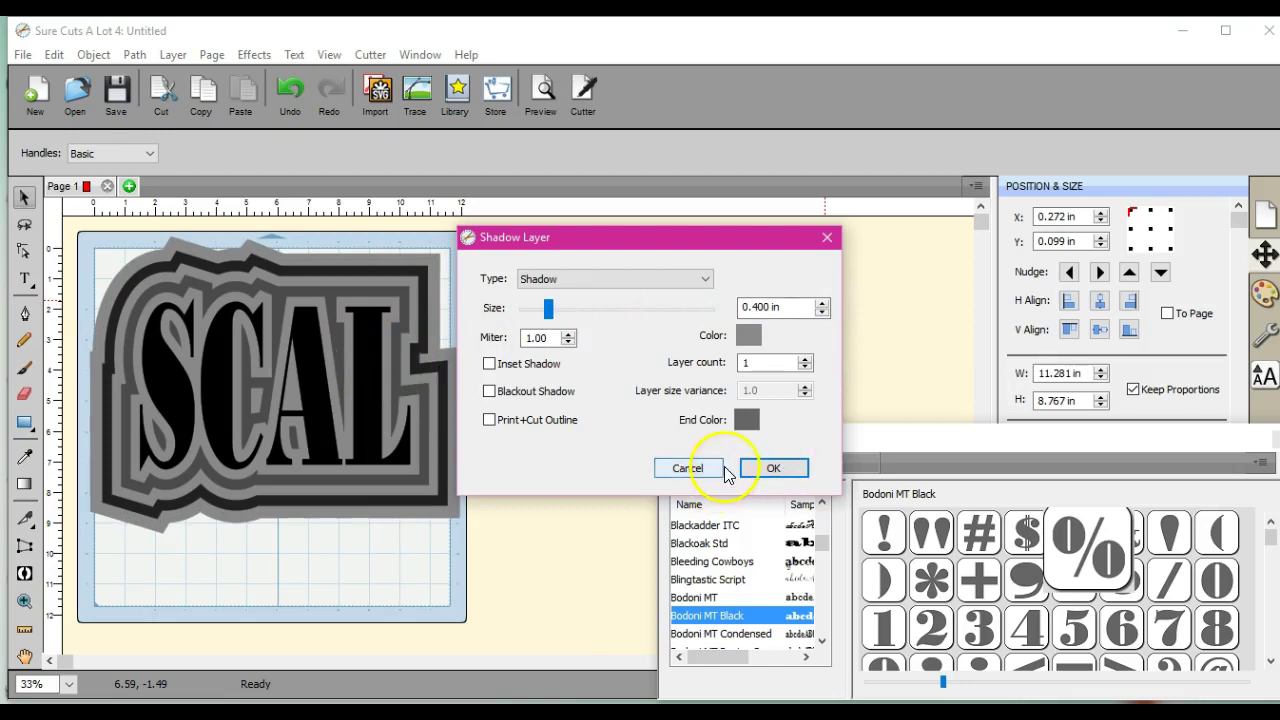
Move the complete design off the mat to the right and add an enlarged SCAL text in Bodoni MT Black on the mat
left_click_drag(86, 376, 497, 340)
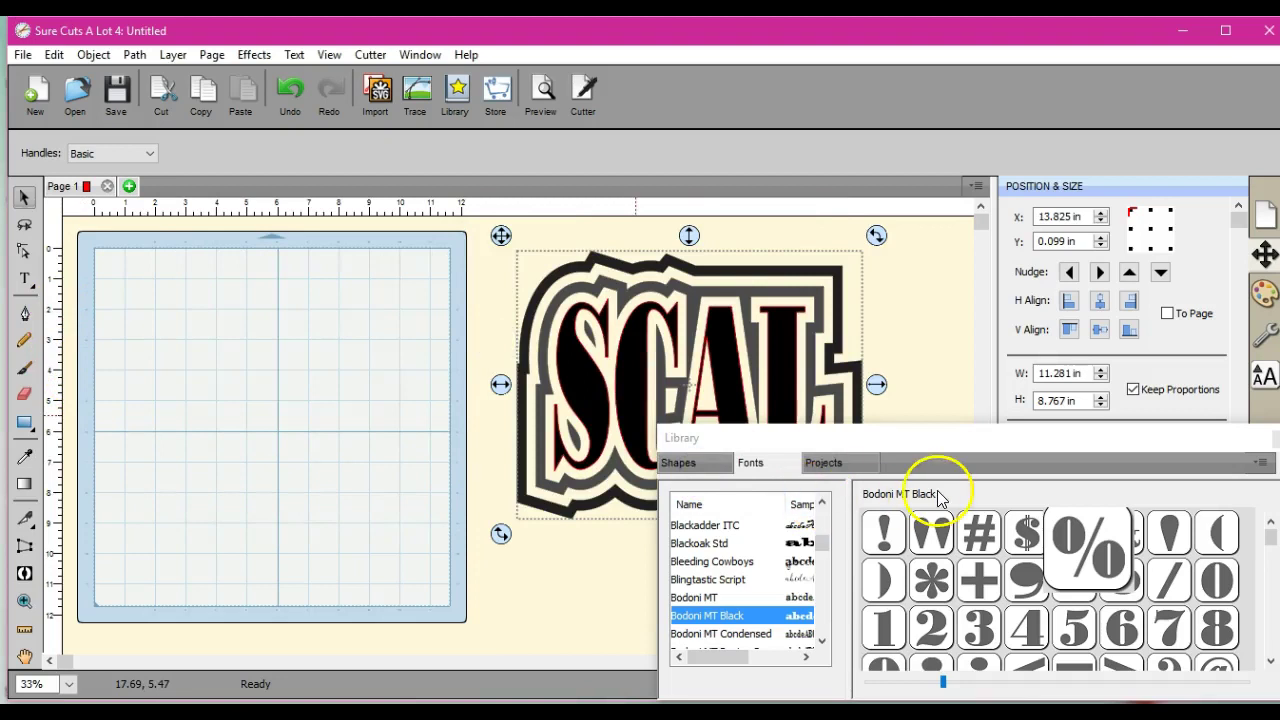
left_click(25, 282)
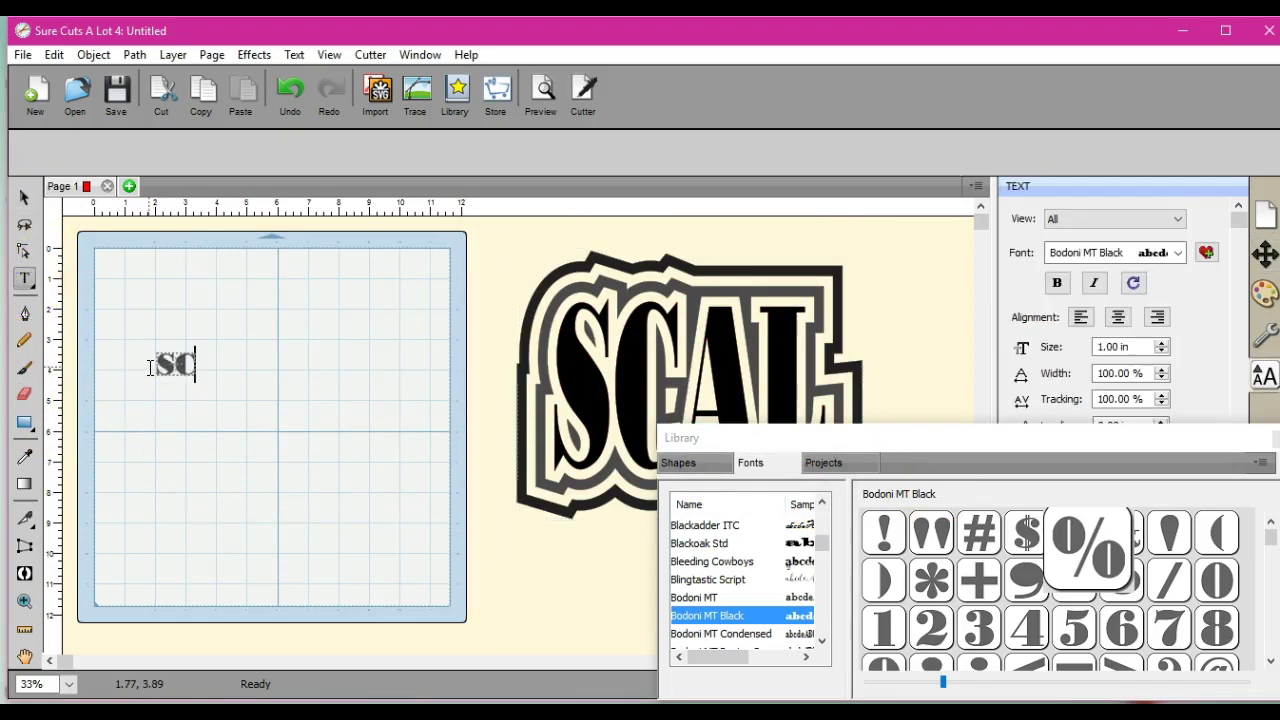
left_click(24, 197)
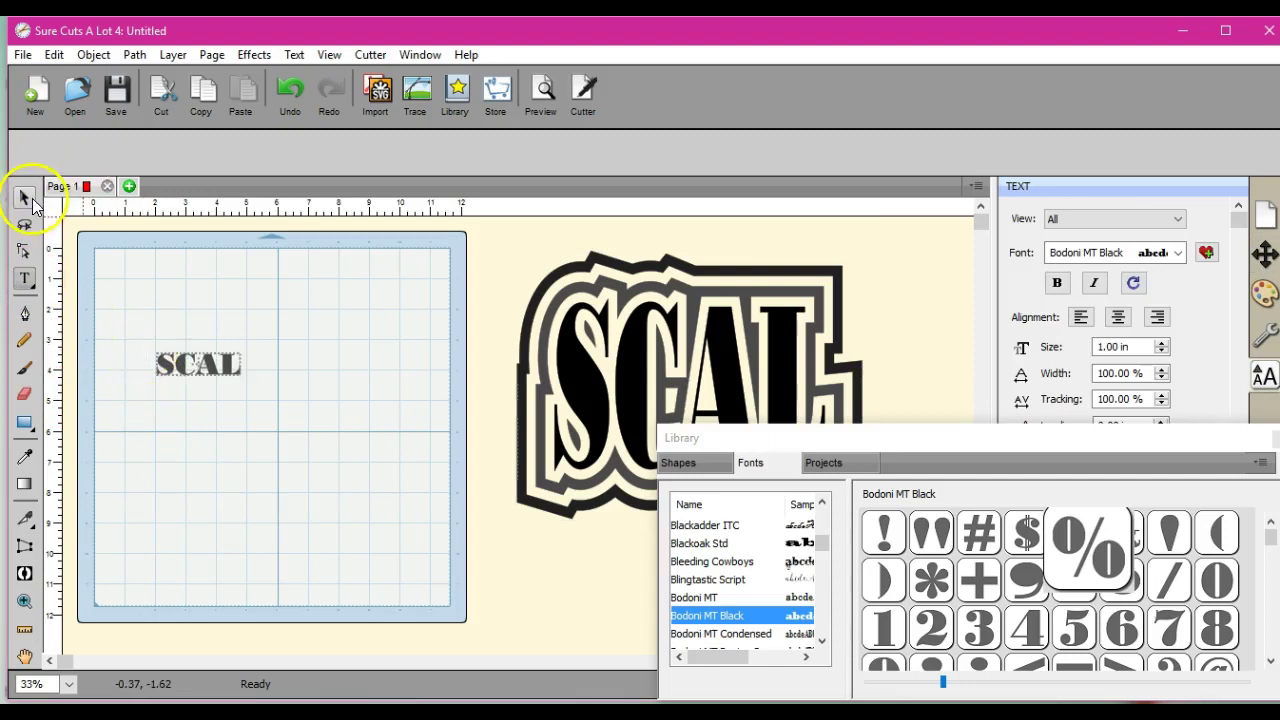
left_click_drag(255, 390, 404, 511)
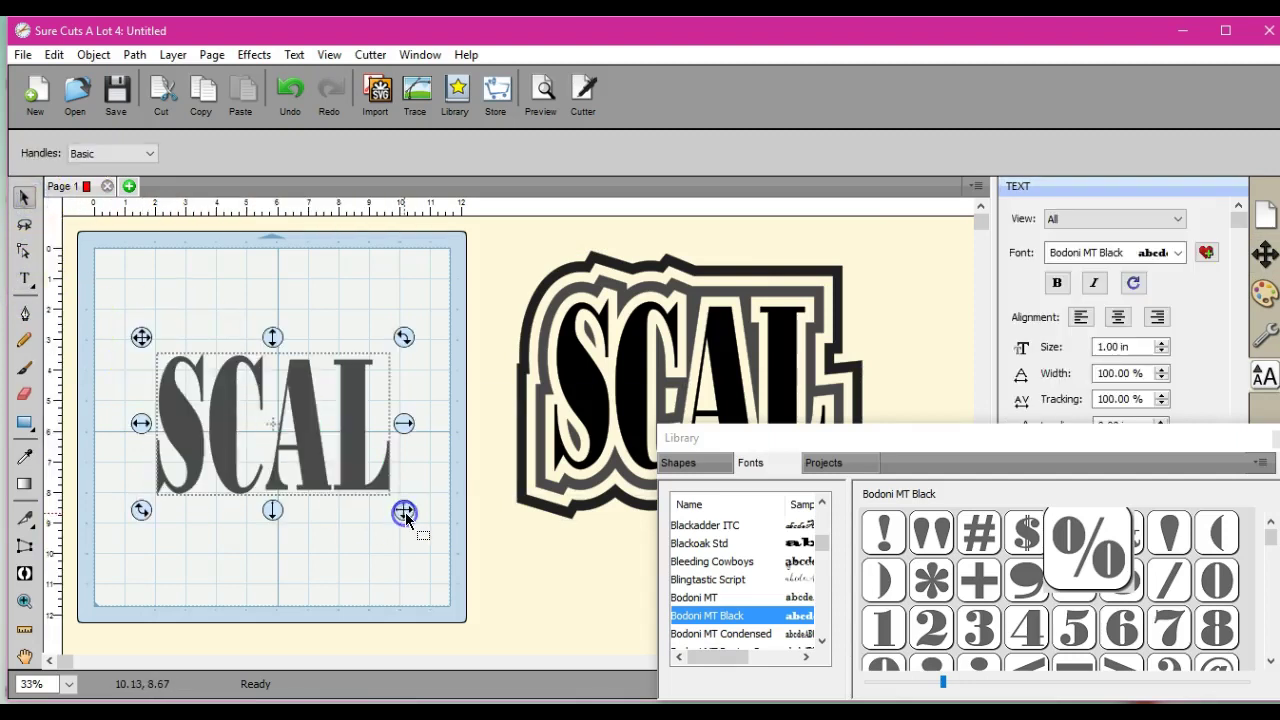
Add a shadow to the SCAL text on the mat with a size of 0.400 in and a layer count of 4
left_click(251, 55)
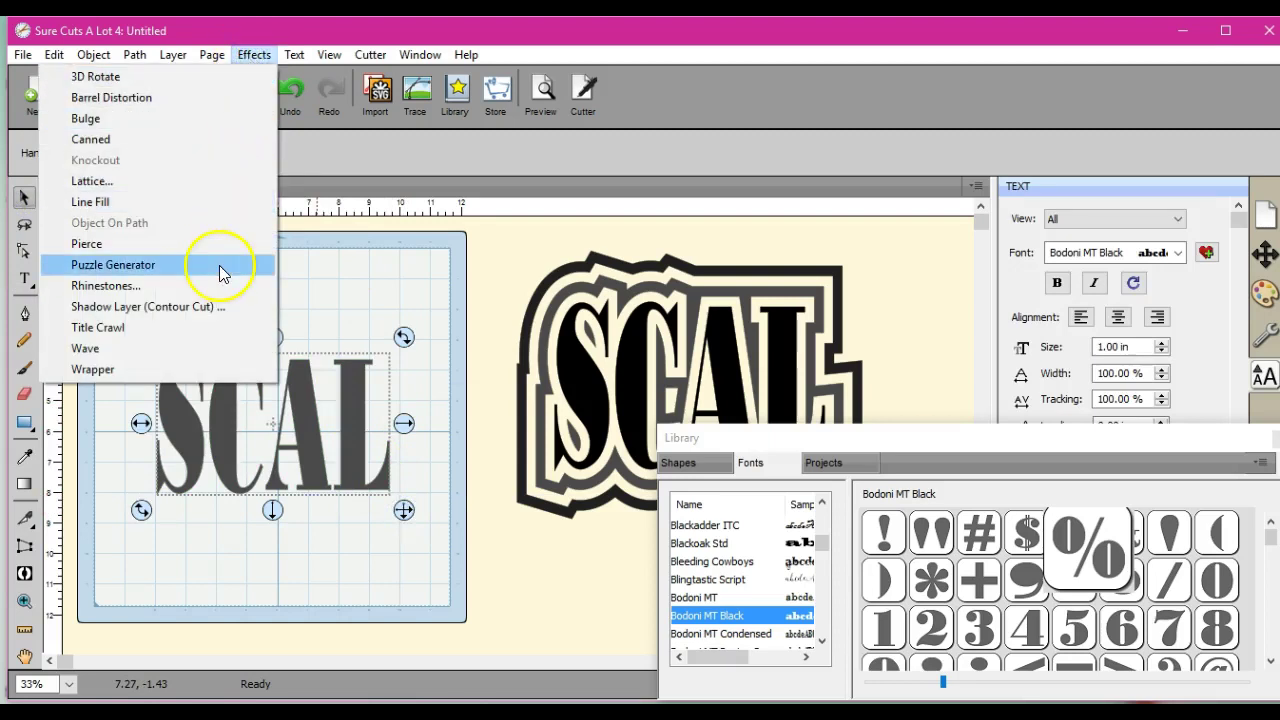
left_click(215, 306)
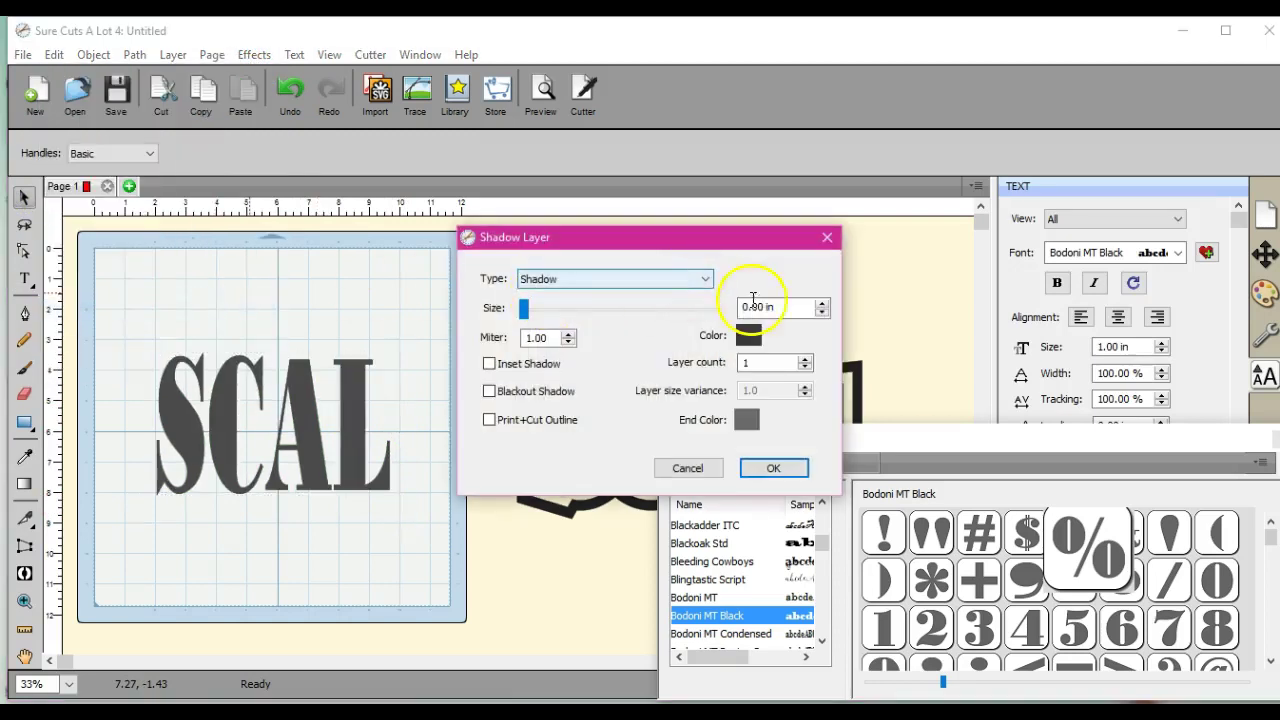
left_click(823, 303)
left_click(823, 303)
left_click(823, 303)
left_click(823, 303)
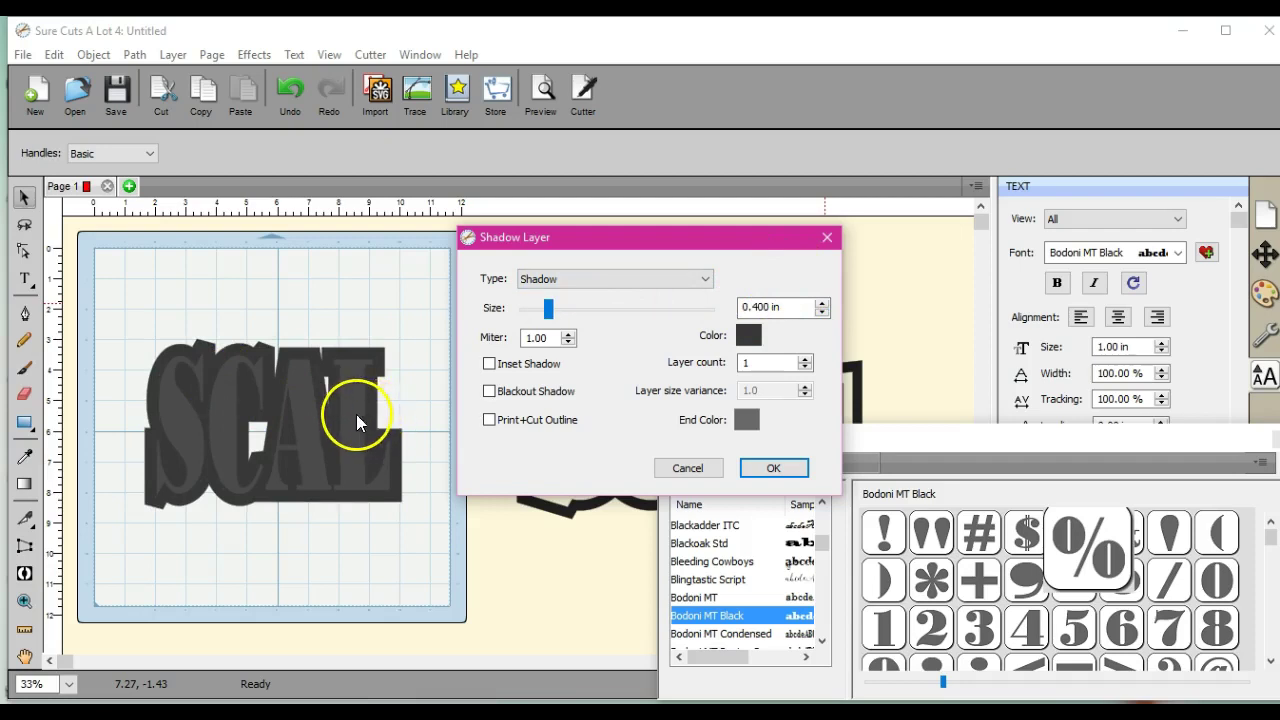
left_click(805, 358)
left_click(805, 358)
left_click(805, 358)
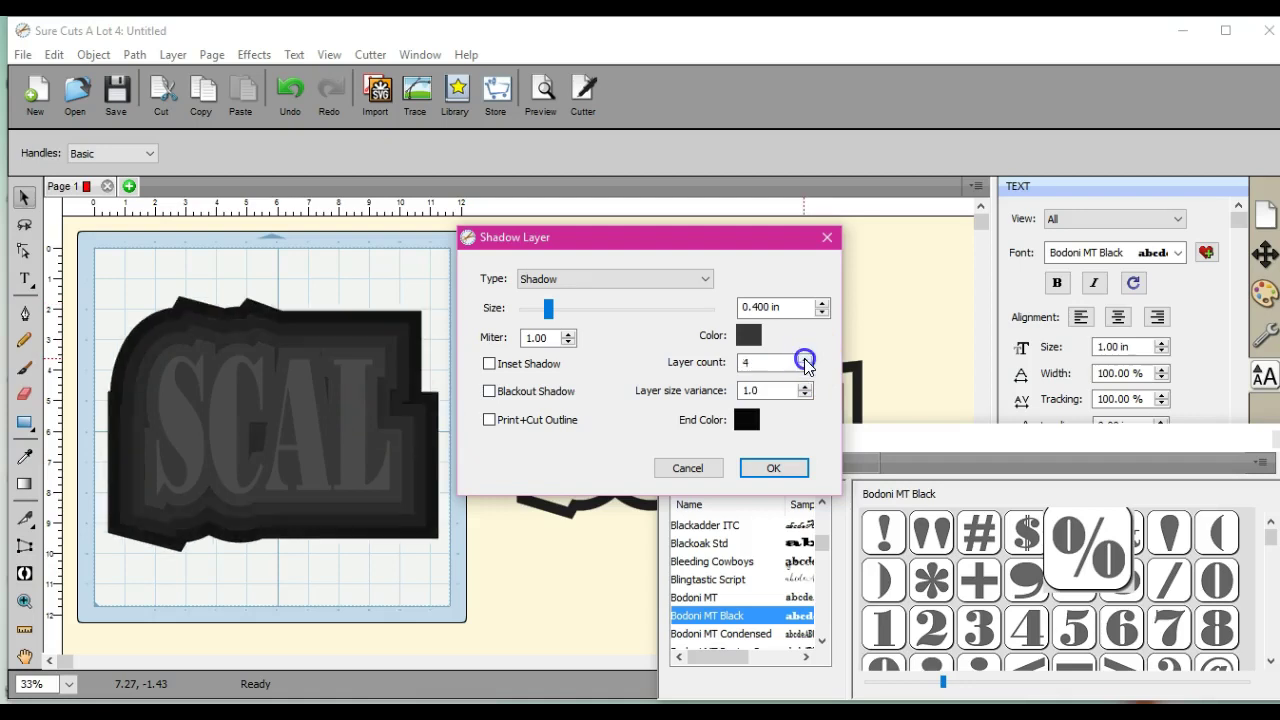
left_click(773, 470)
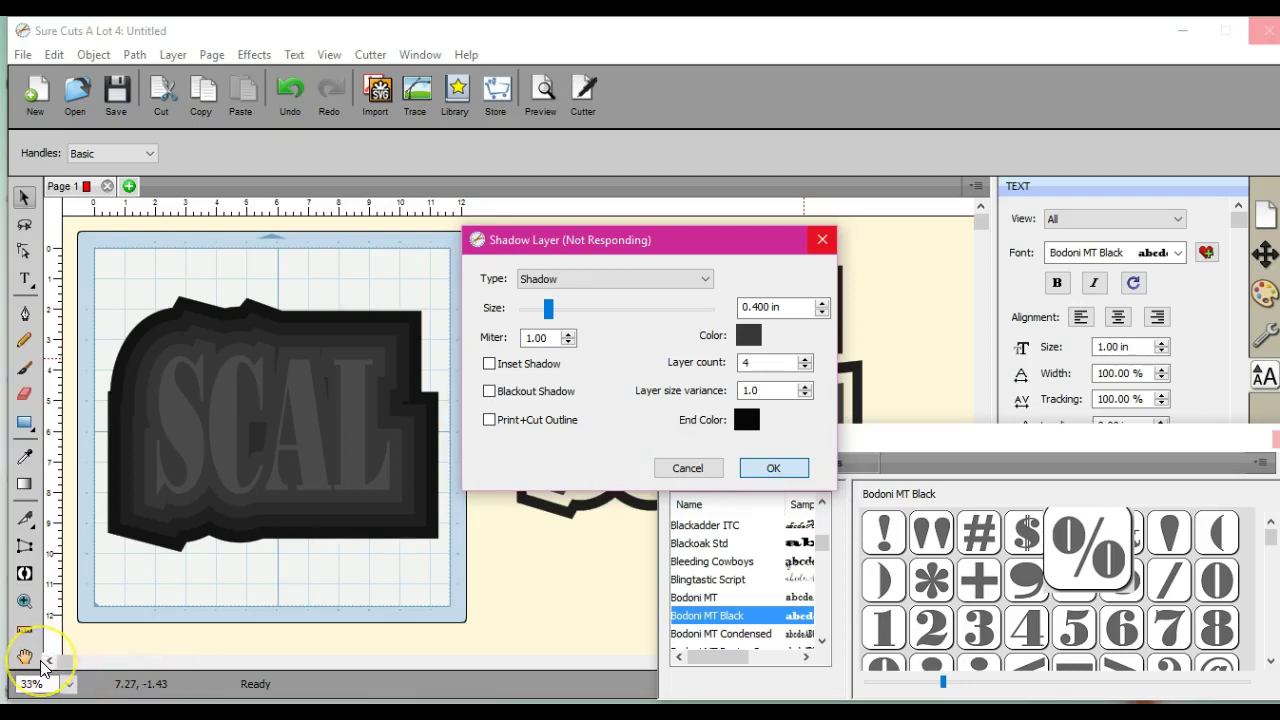
Move the SCAL text below the shadow layers and ungroup the four shadow layers on the mat
left_click_drag(277, 343, 246, 576)
left_click_drag(84, 266, 484, 581)
left_click(94, 54)
left_click(105, 188)
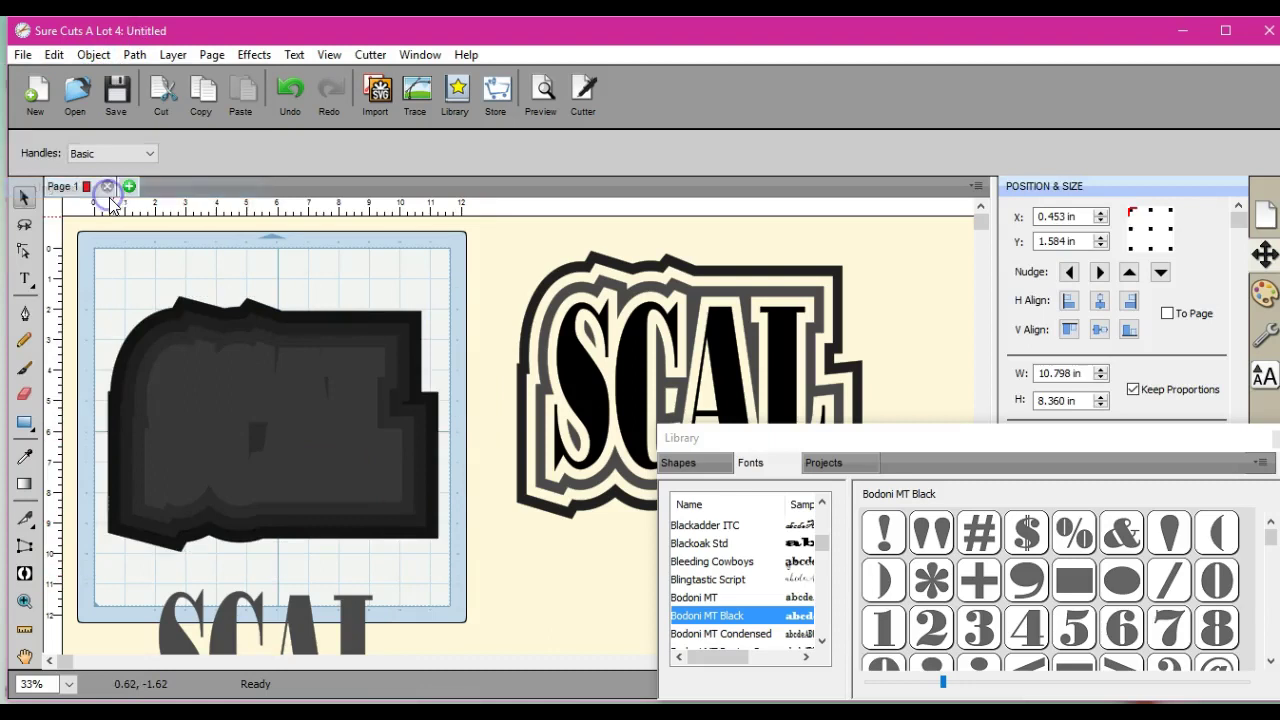
Cut the innermost shadow layer out of the second one with Back Minus Front to form the inner ring
left_click_drag(86, 312, 337, 450)
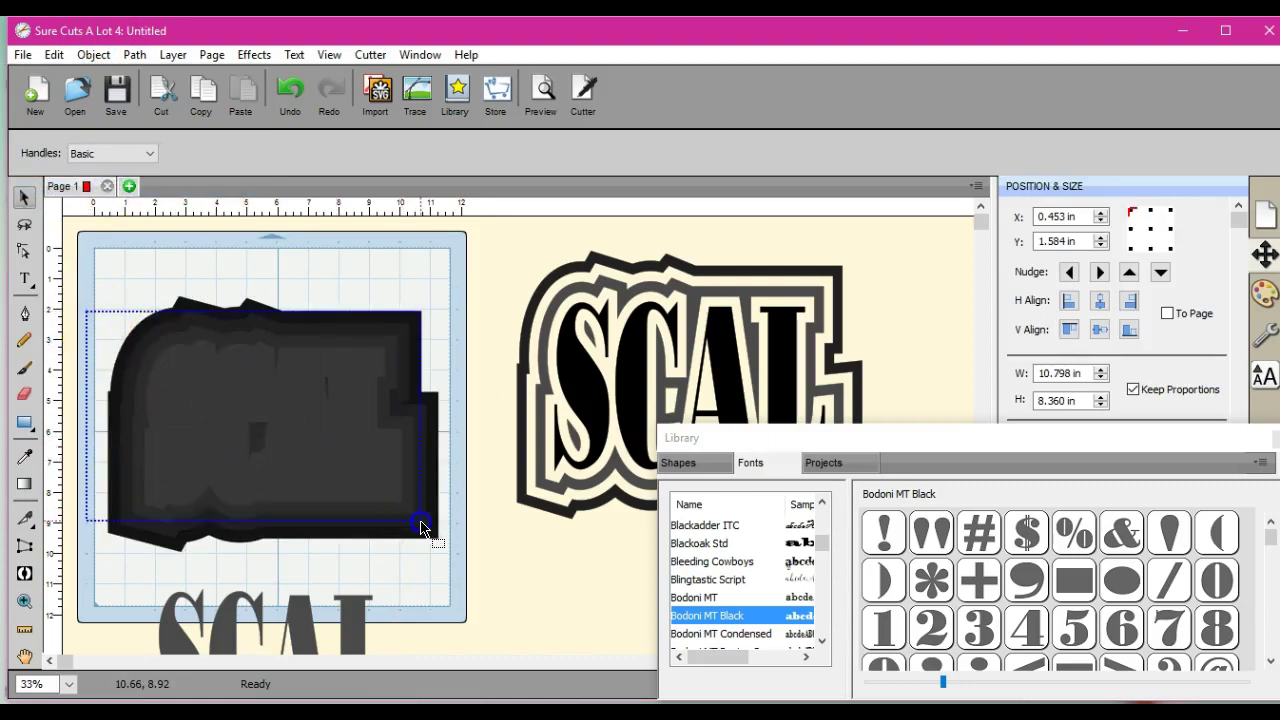
left_click_drag(423, 523, 423, 523)
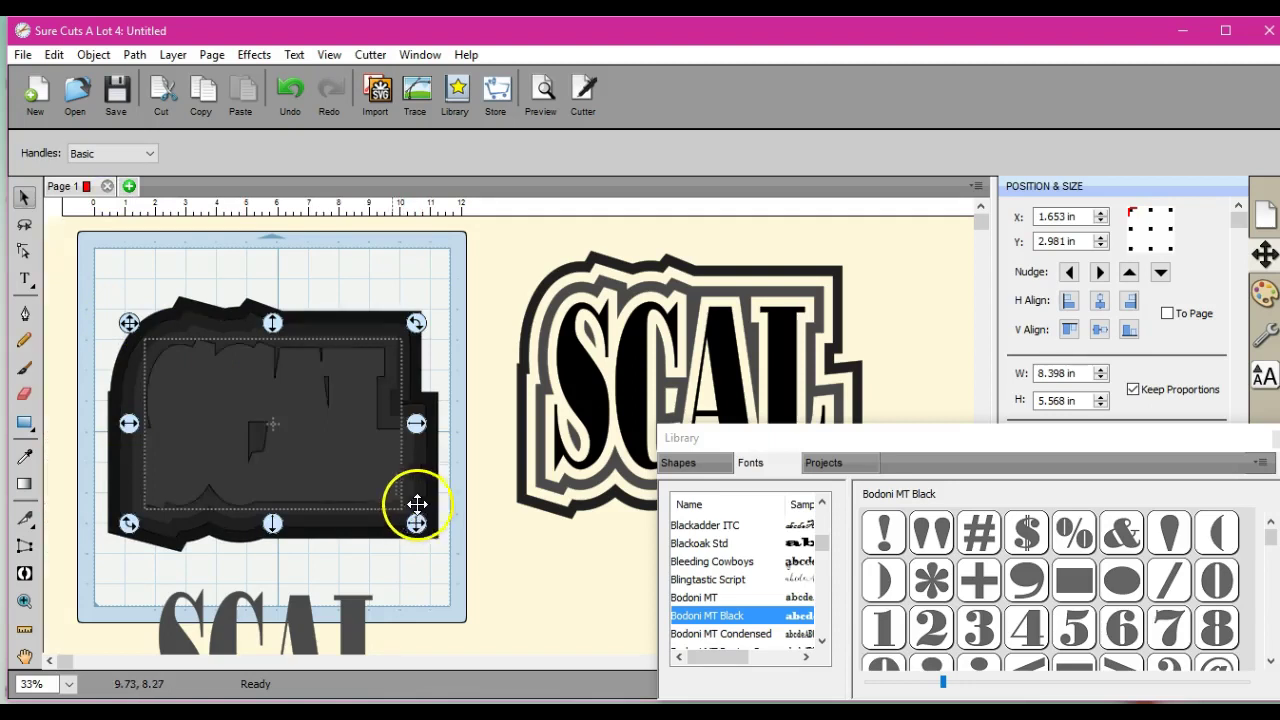
left_click(115, 297)
left_click_drag(92, 301, 428, 536)
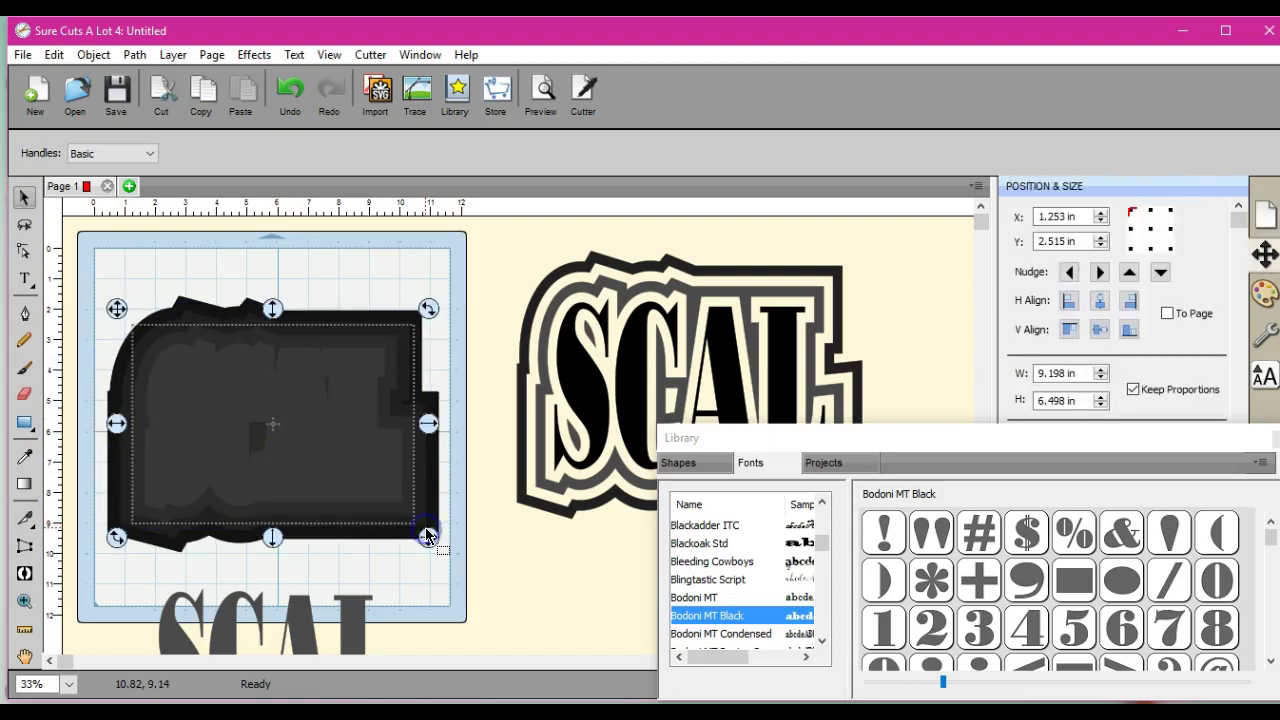
left_click(132, 56)
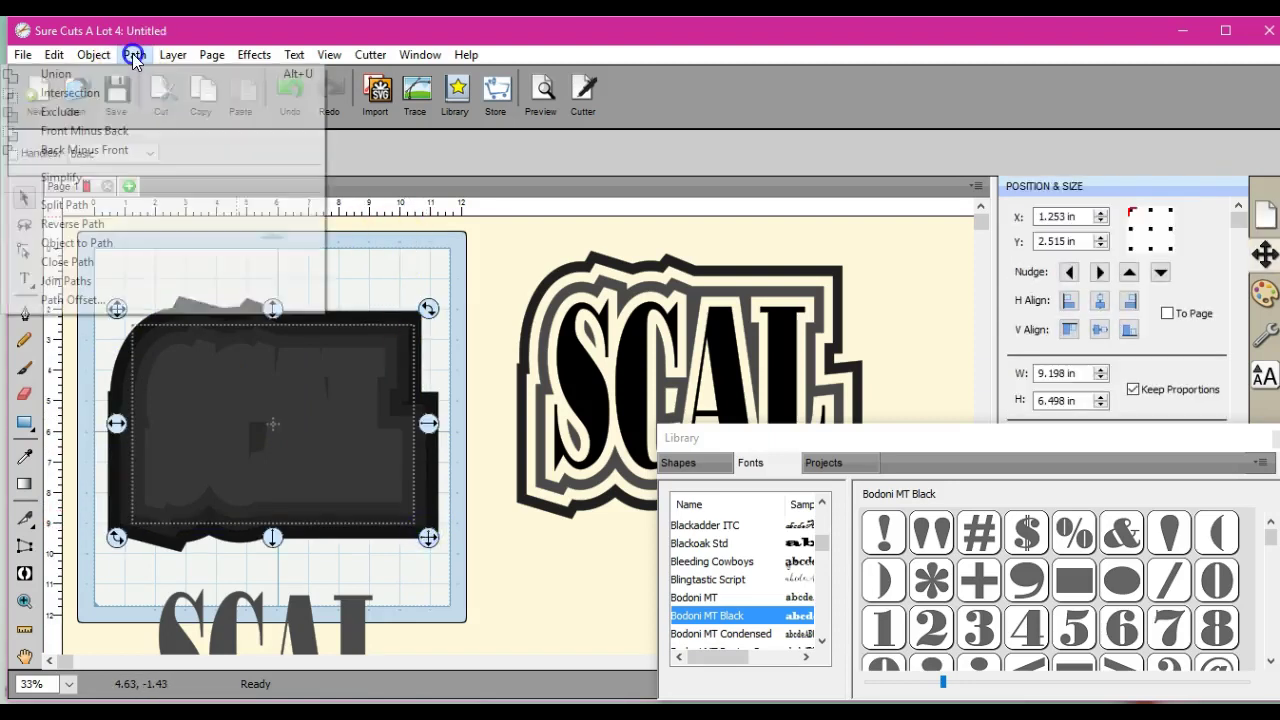
left_click(151, 158)
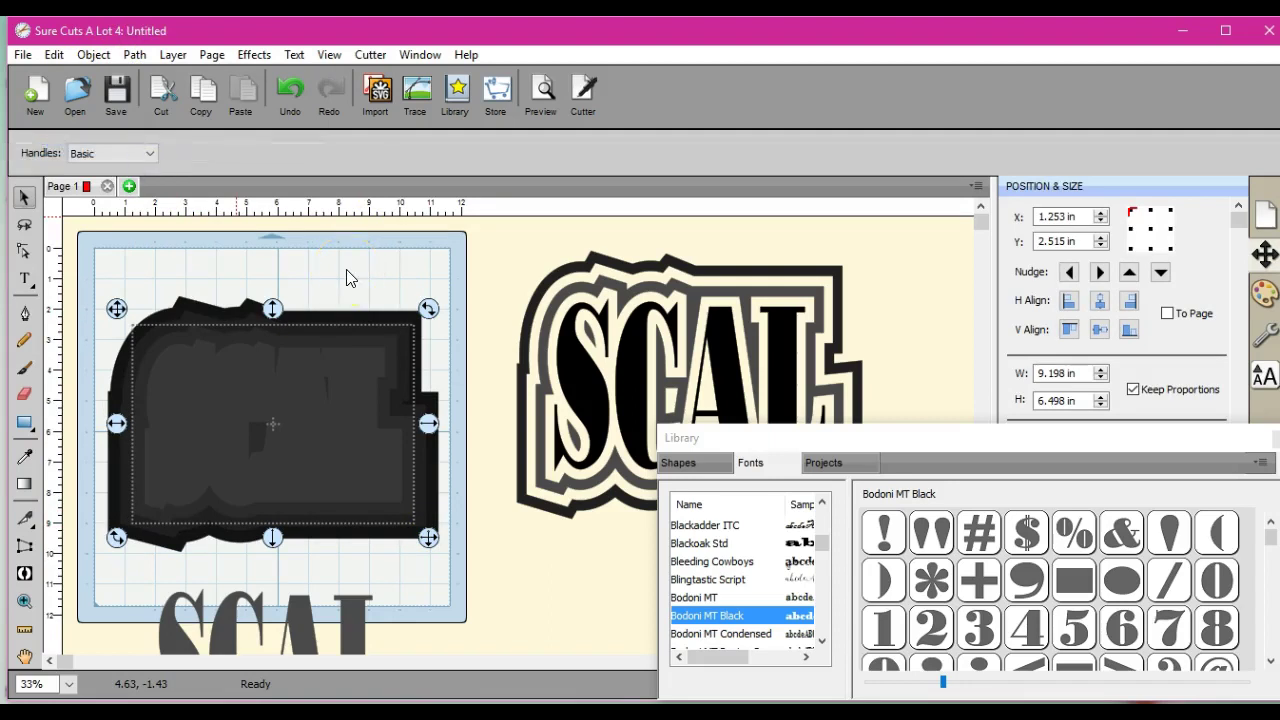
Move the inner ring down around the SCAL text and subtract the two remaining shadow layers with Back Minus Front to form the outer ring
left_click_drag(330, 270, 277, 548)
left_click_drag(87, 256, 476, 569)
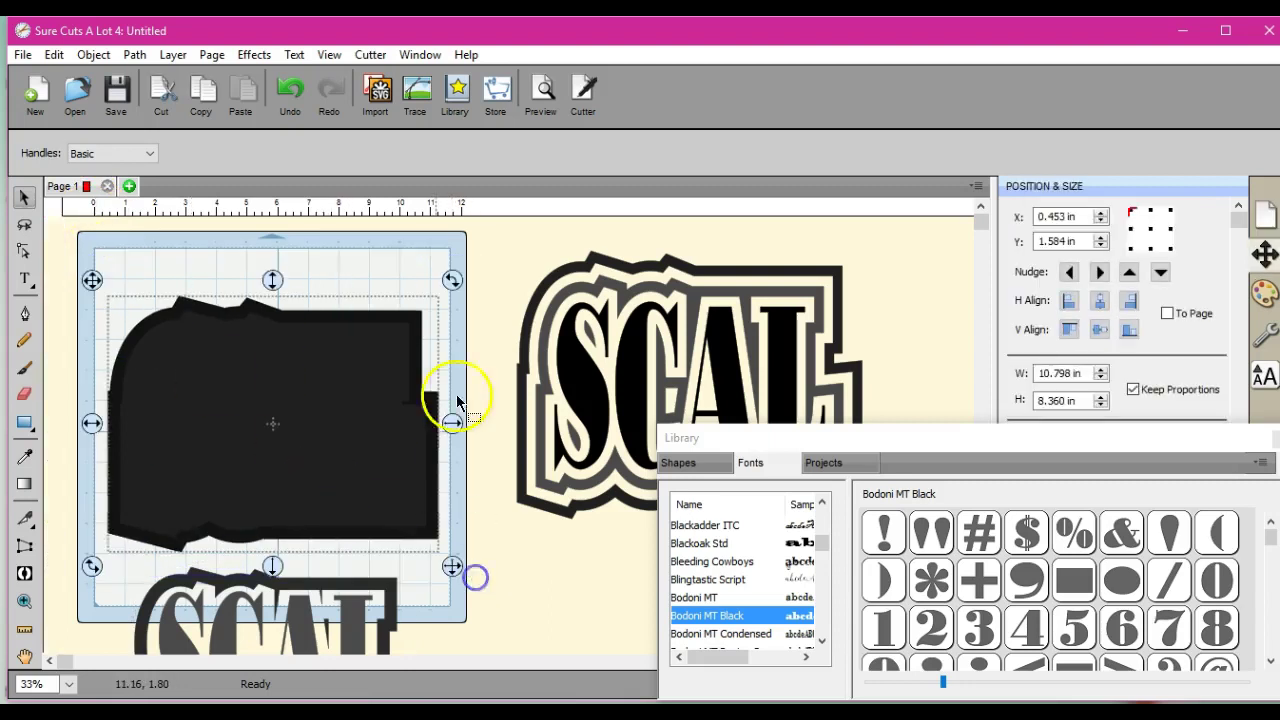
left_click(132, 54)
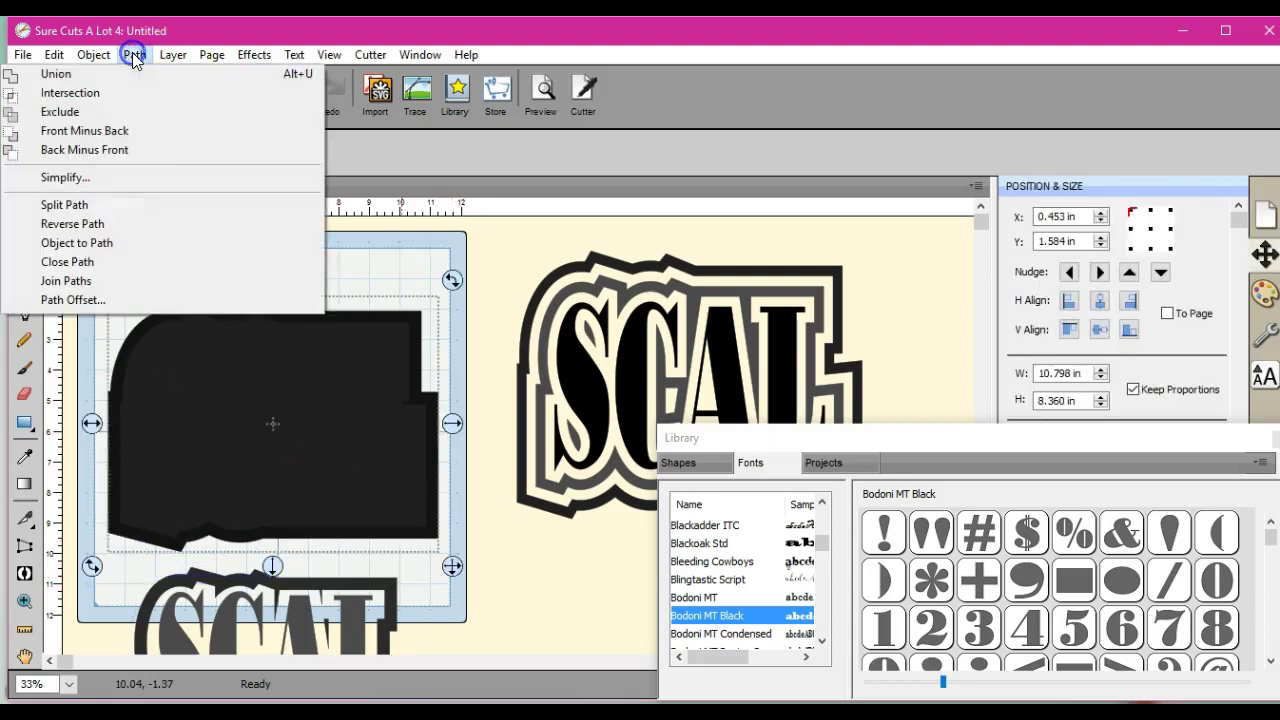
left_click(146, 150)
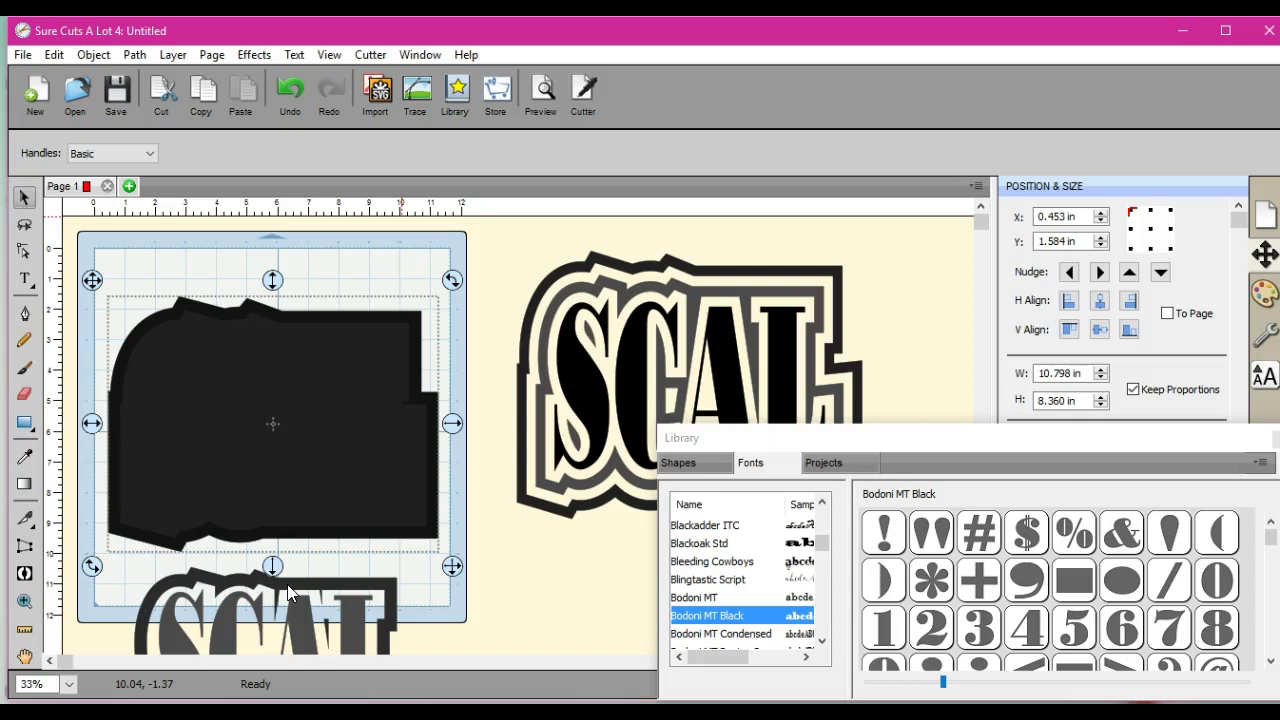
Reassemble the text and both rings centred on each other on the mat, and shrink the design to about 10.110 by 5.707 in
left_click_drag(288, 592, 297, 363)
left_click_drag(108, 262, 491, 603)
left_click(1100, 301)
left_click(1100, 329)
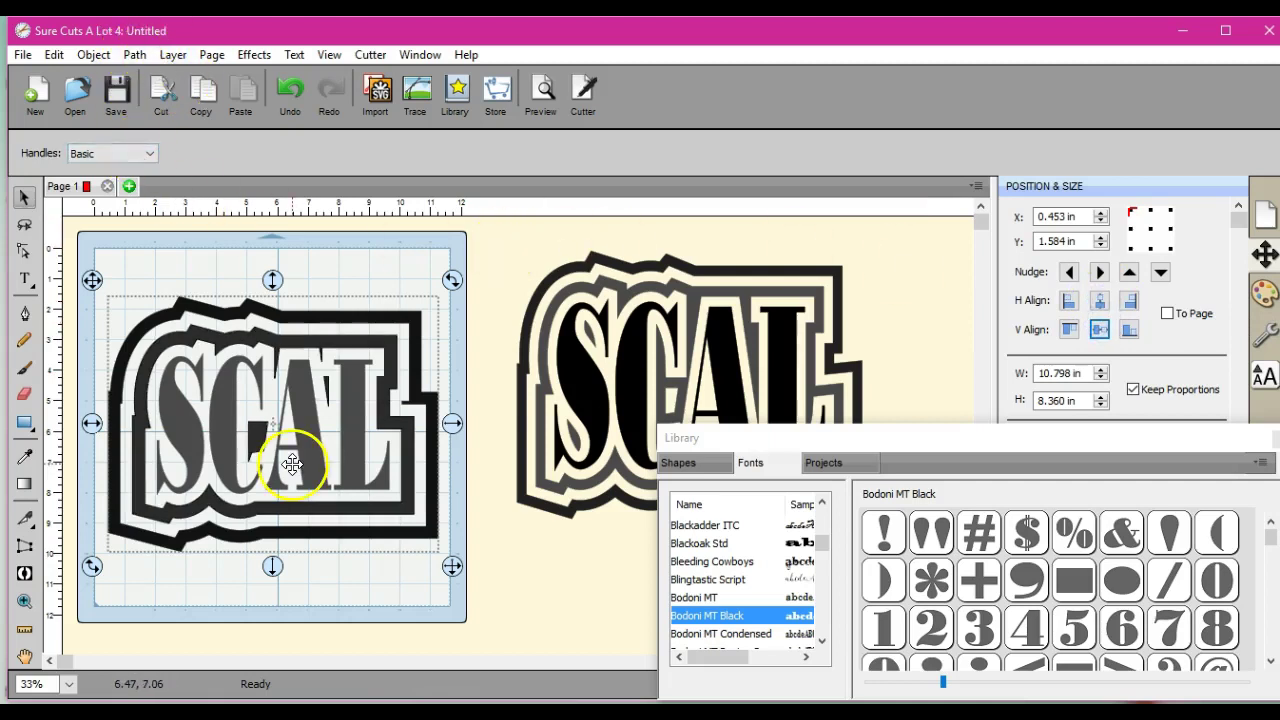
left_click_drag(452, 566, 433, 485)
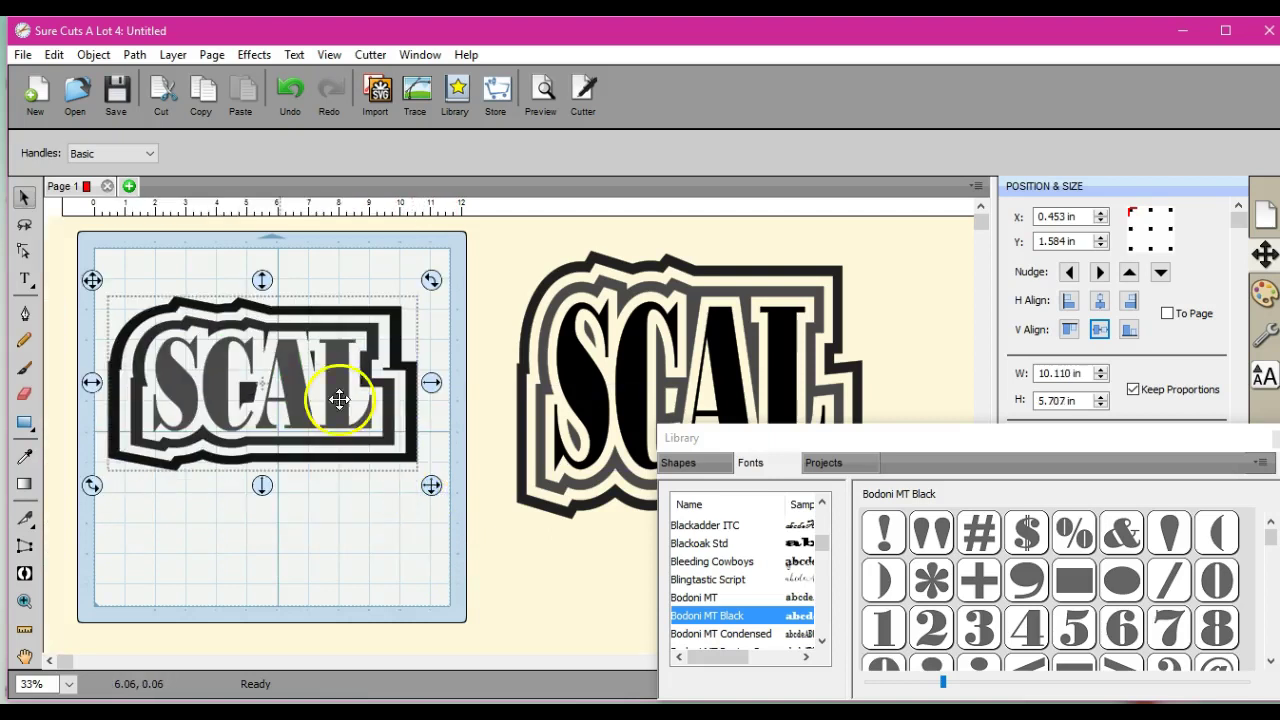
Preview the resized design filled with round SS 10 (PP 22) 2.90 mm rhinestones at 2.00 mm spacing, and discard the preview
left_click(251, 56)
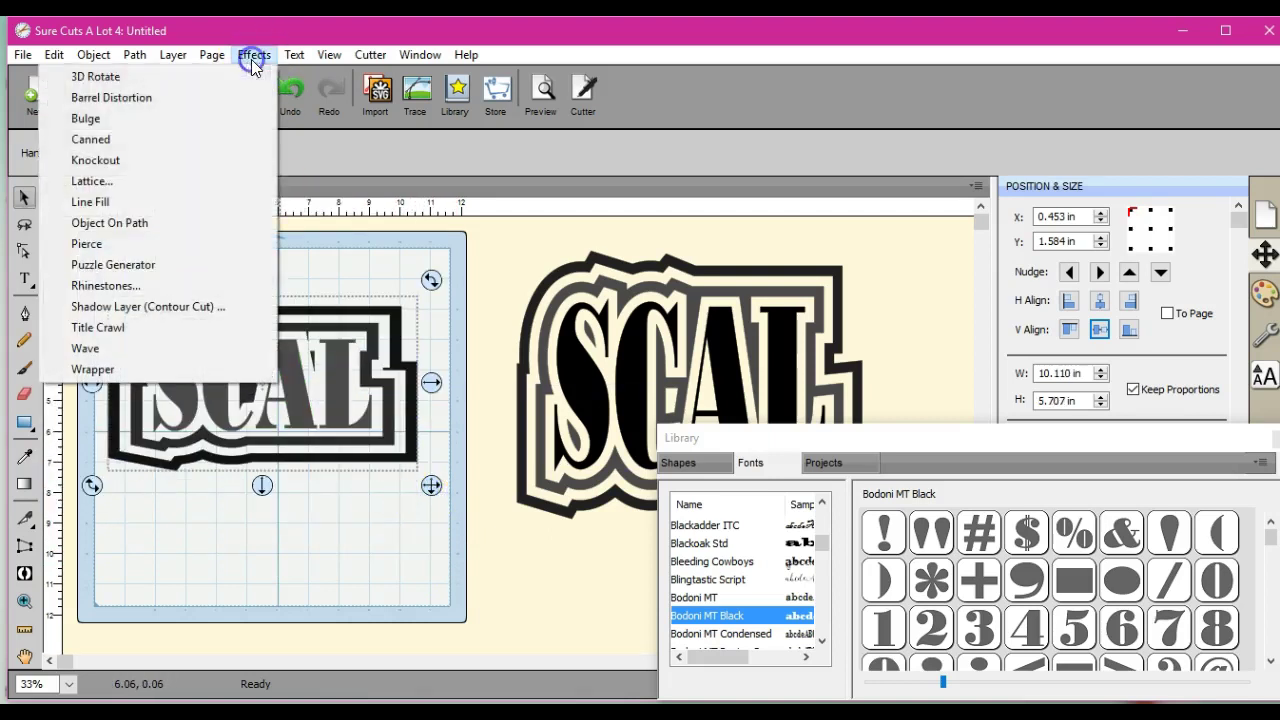
left_click(248, 286)
left_click_drag(866, 215, 866, 242)
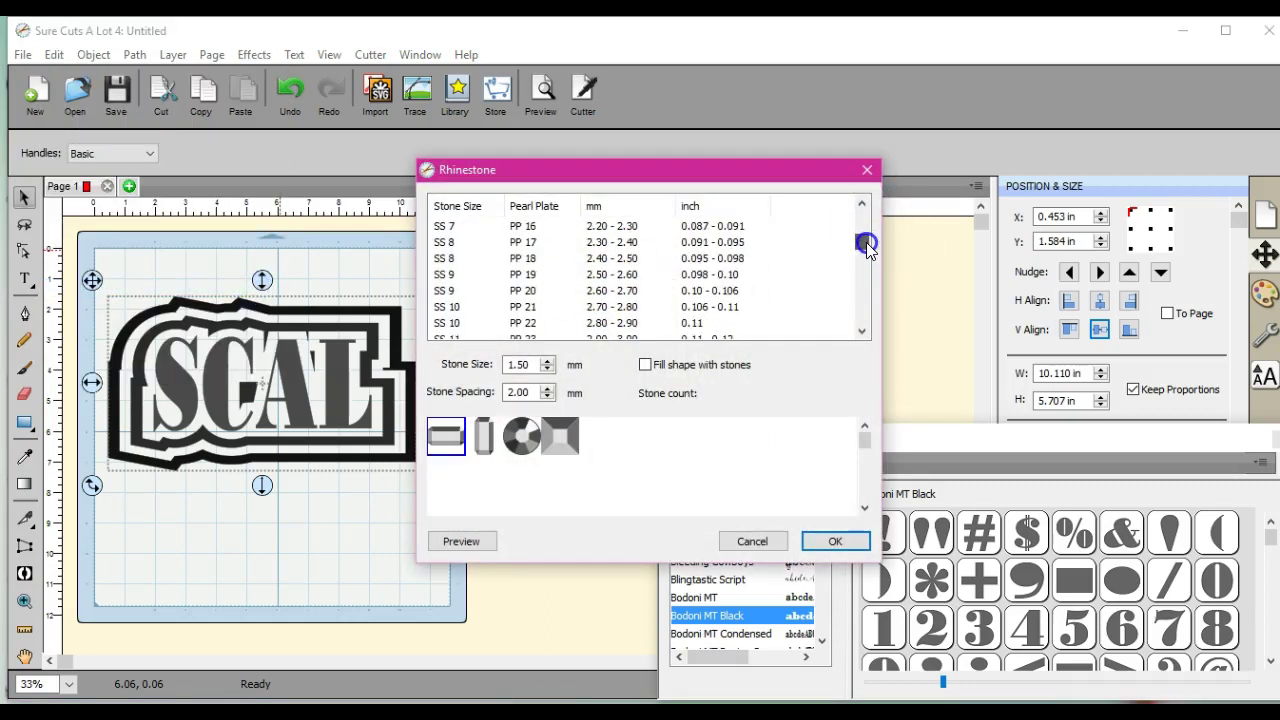
left_click(690, 323)
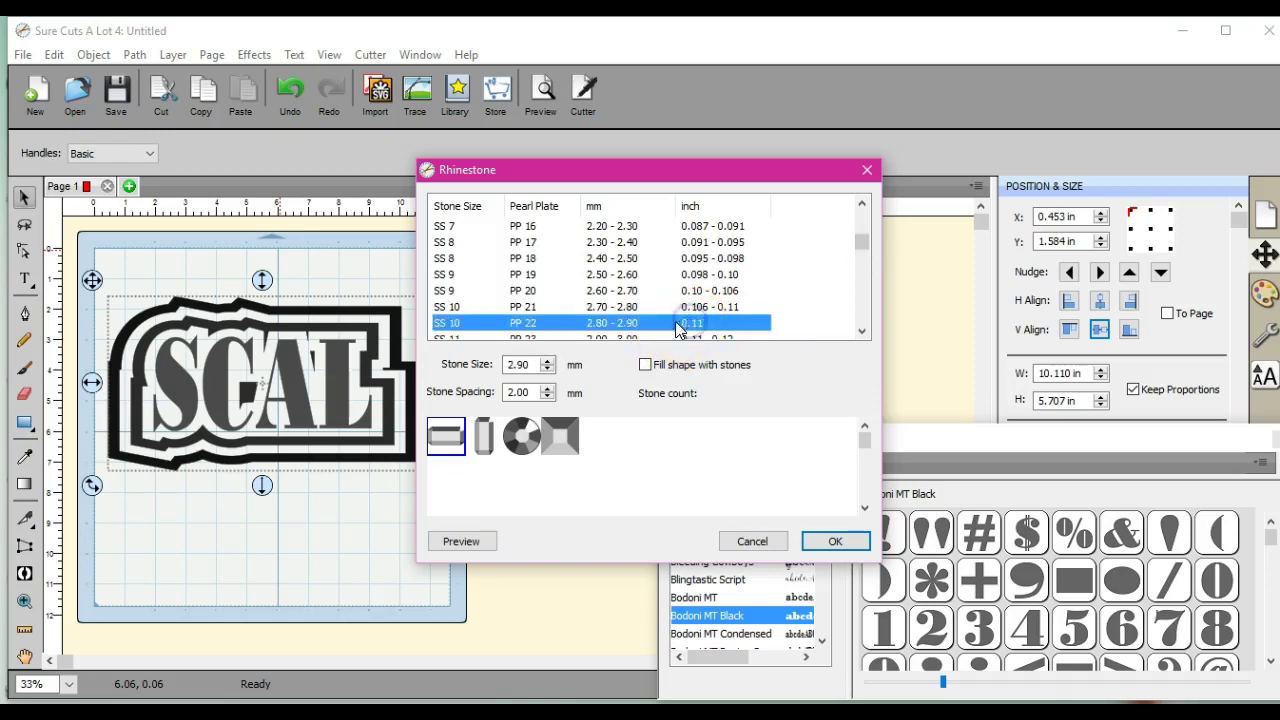
left_click(522, 438)
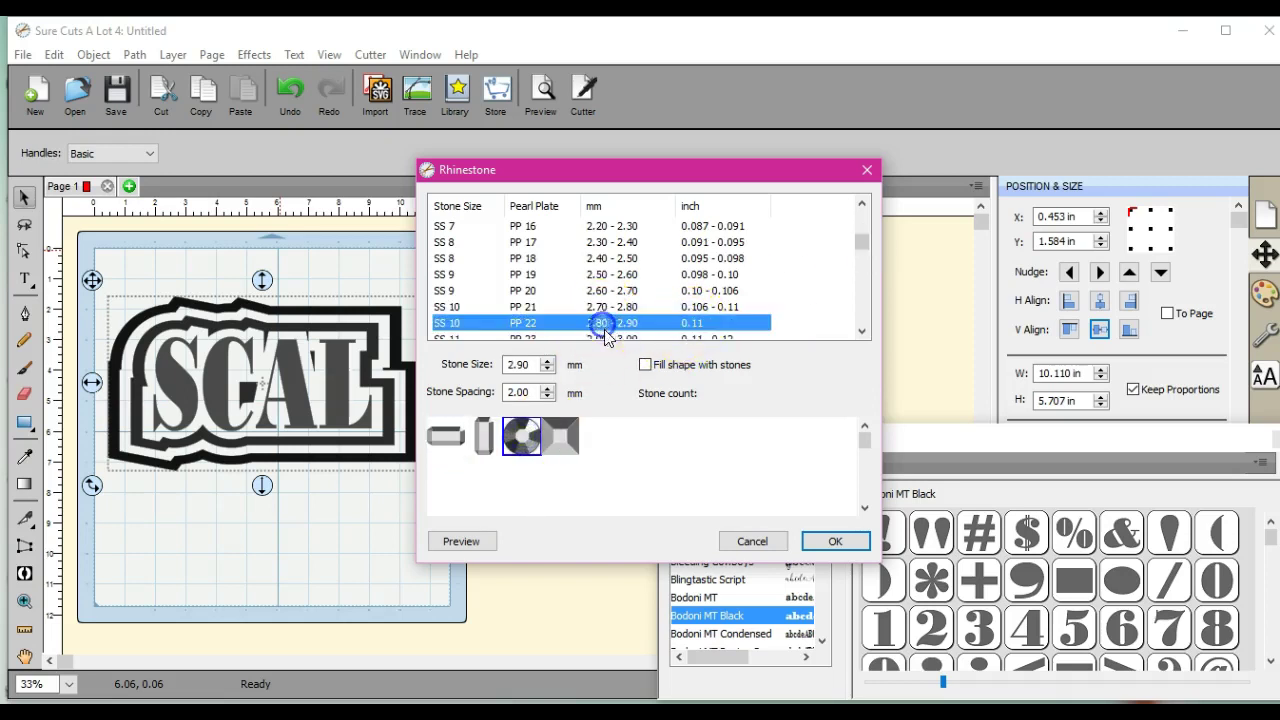
left_click(645, 365)
left_click(465, 544)
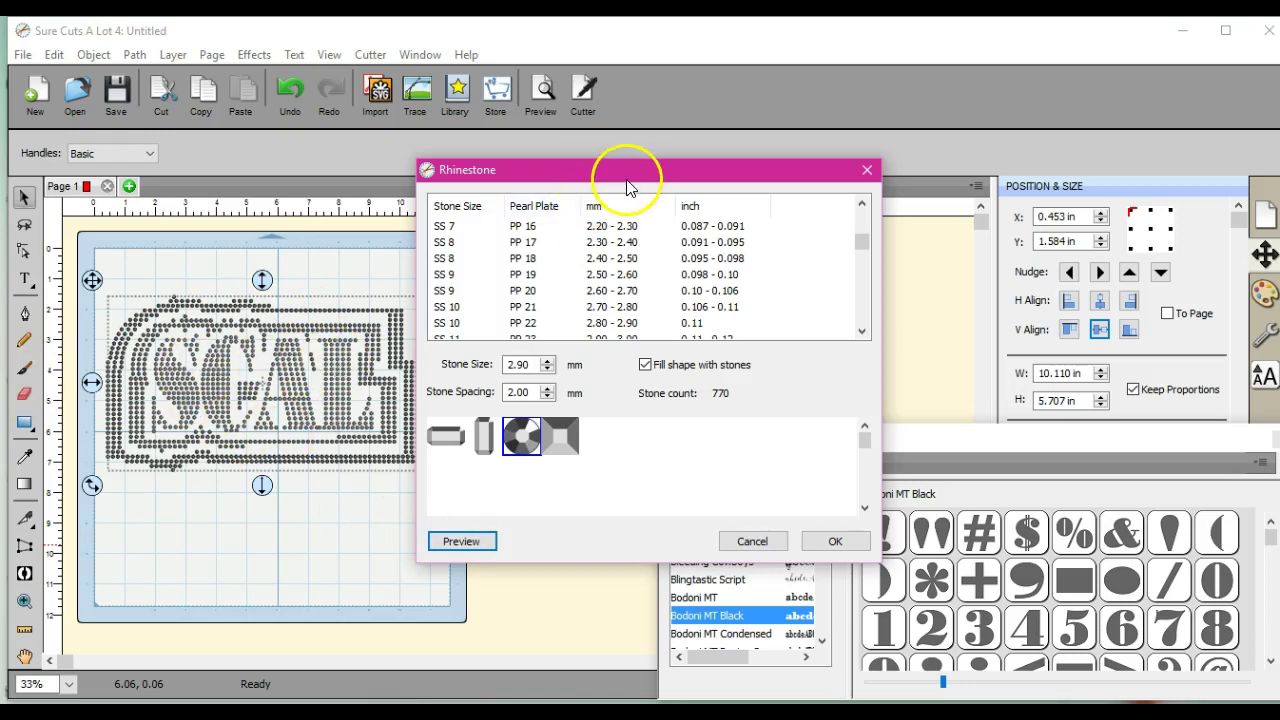
left_click_drag(631, 175, 726, 163)
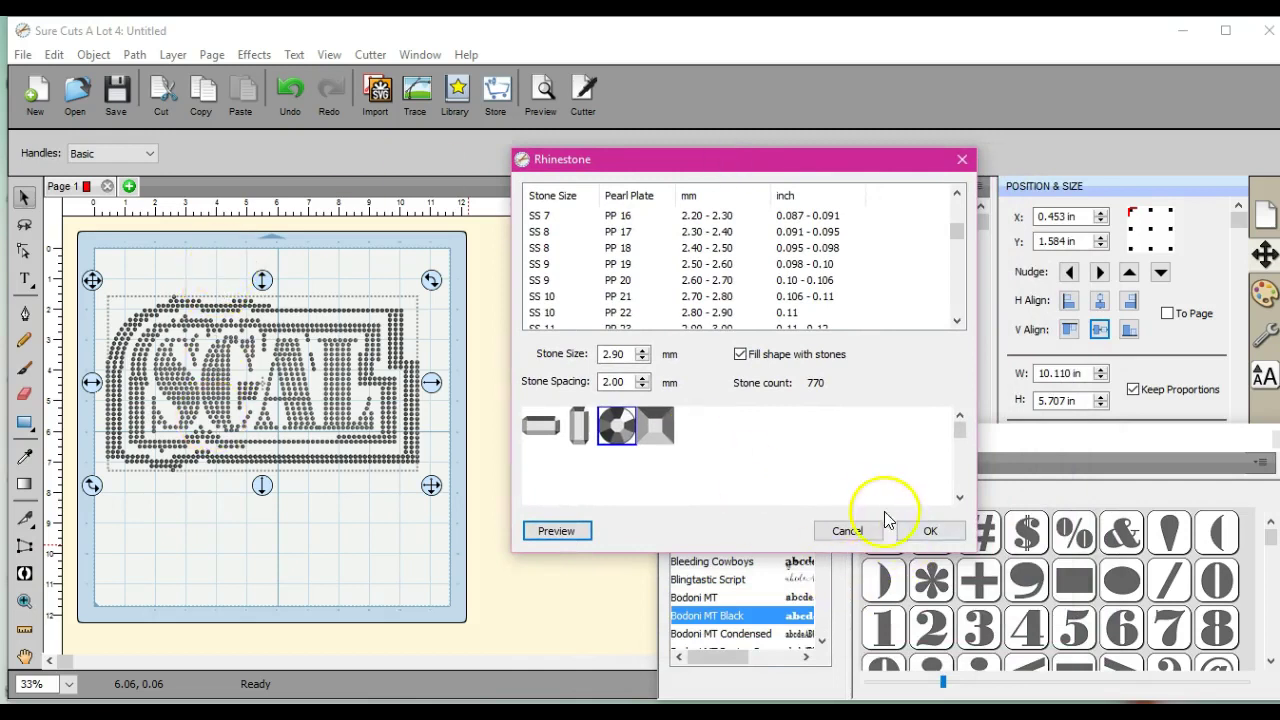
left_click(847, 530)
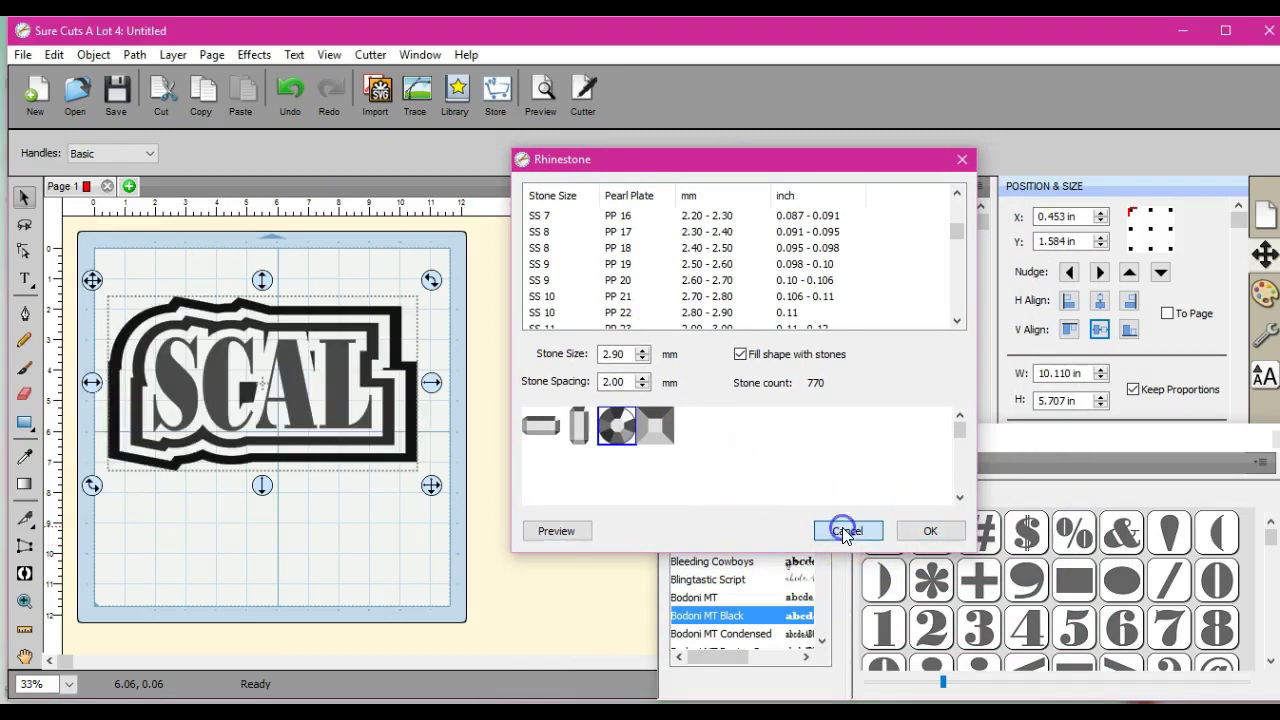